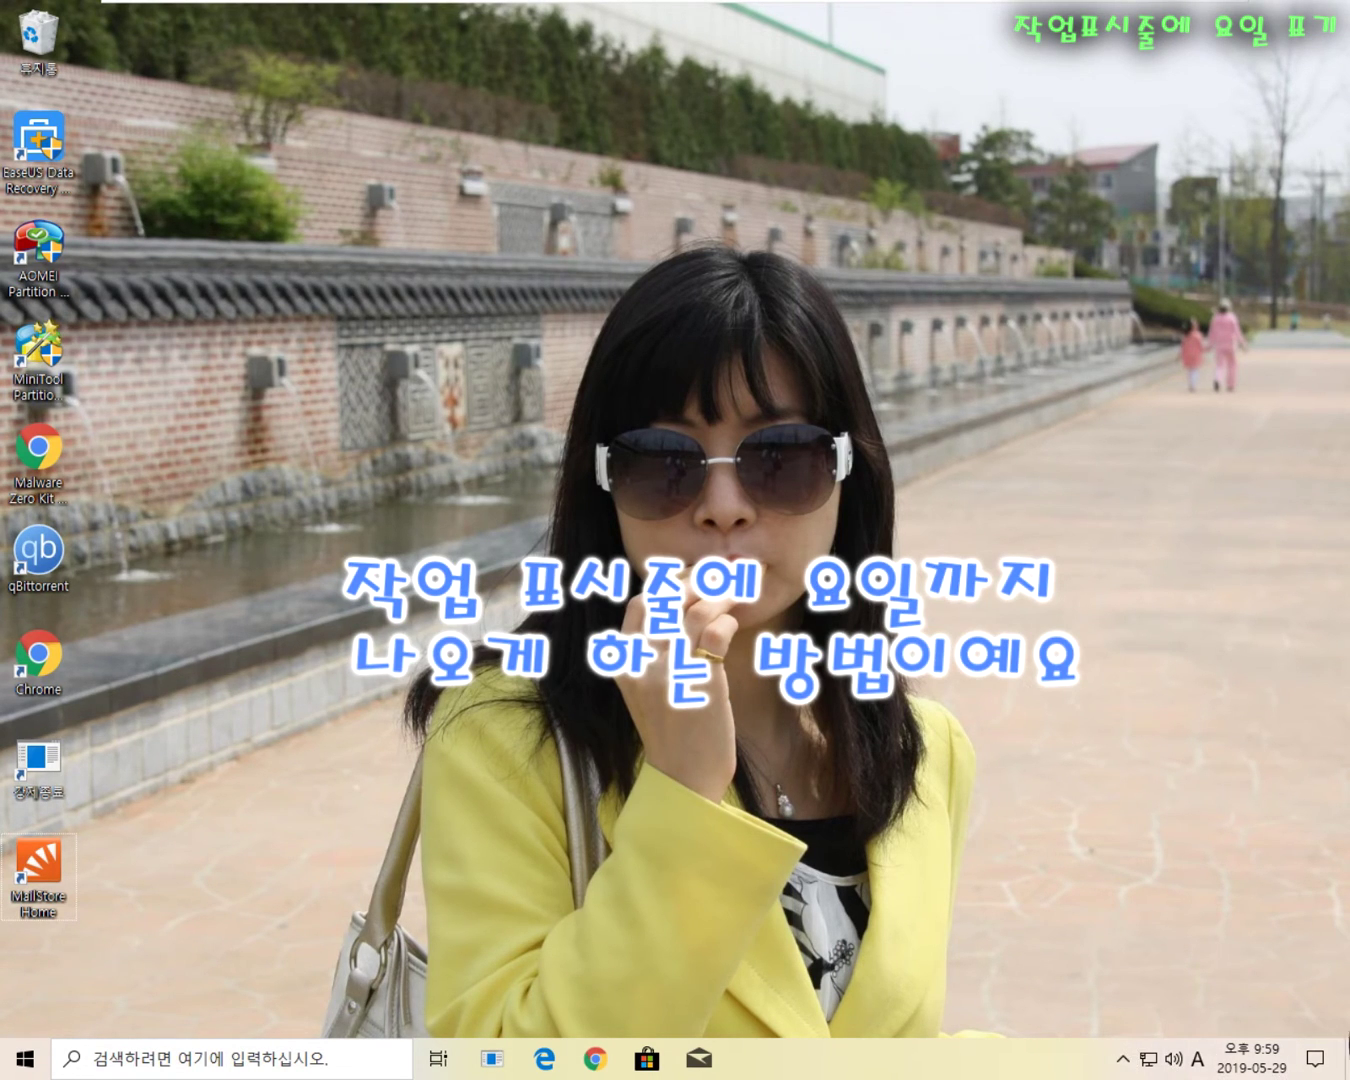
# Open the date and time adjustment settings from the taskbar clock.
pyautogui.moveTo(1232, 1062)
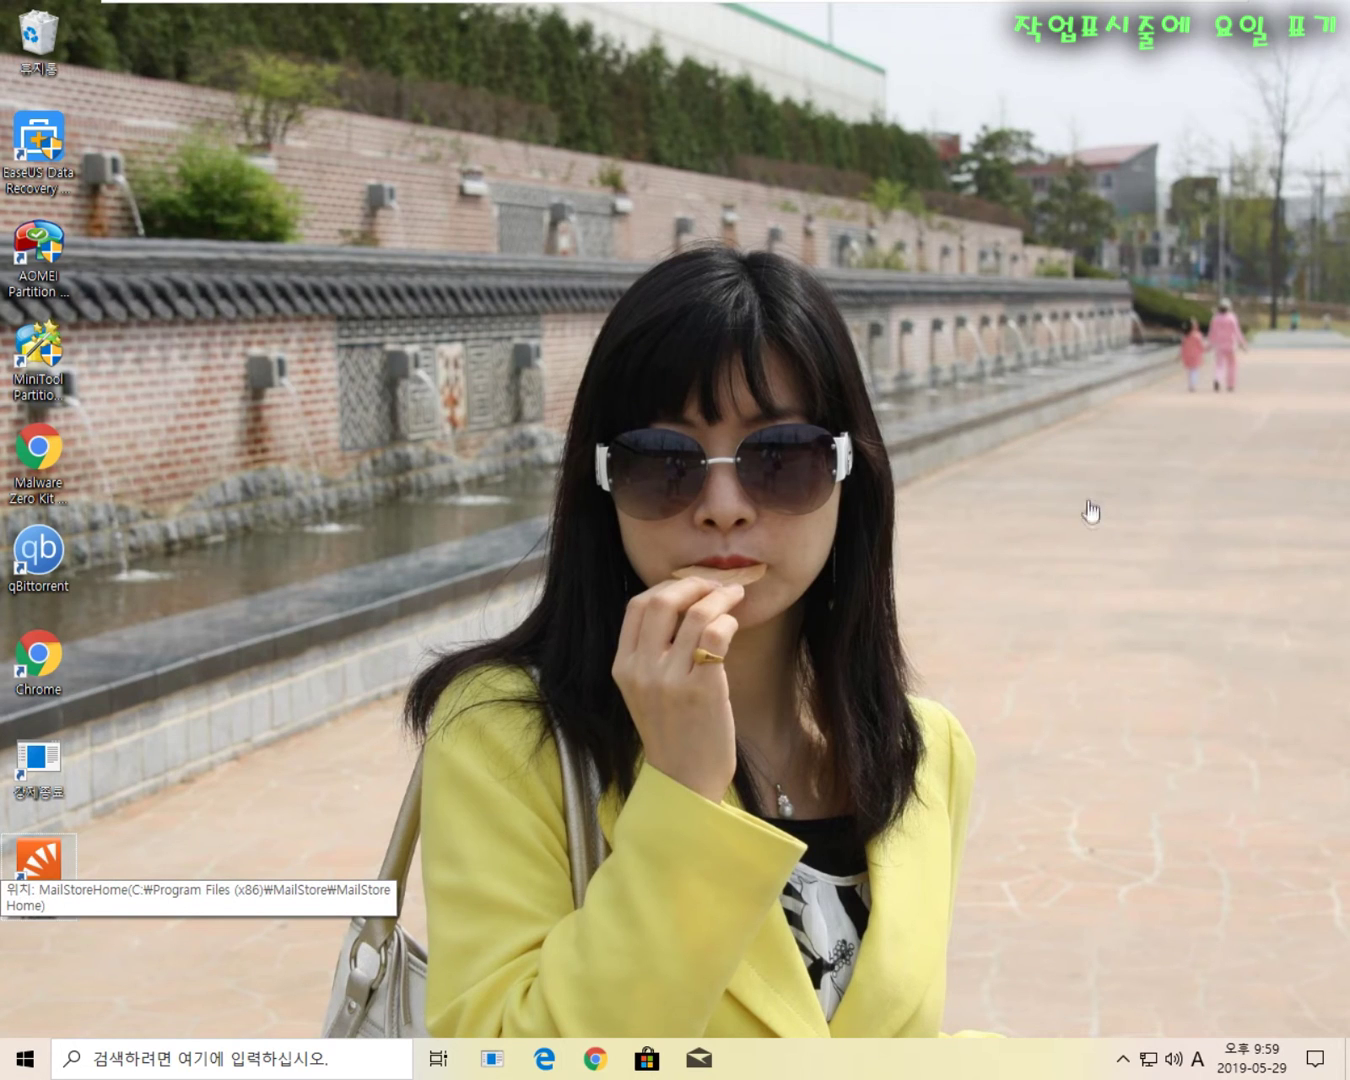
pyautogui.rightClick(1263, 1067)
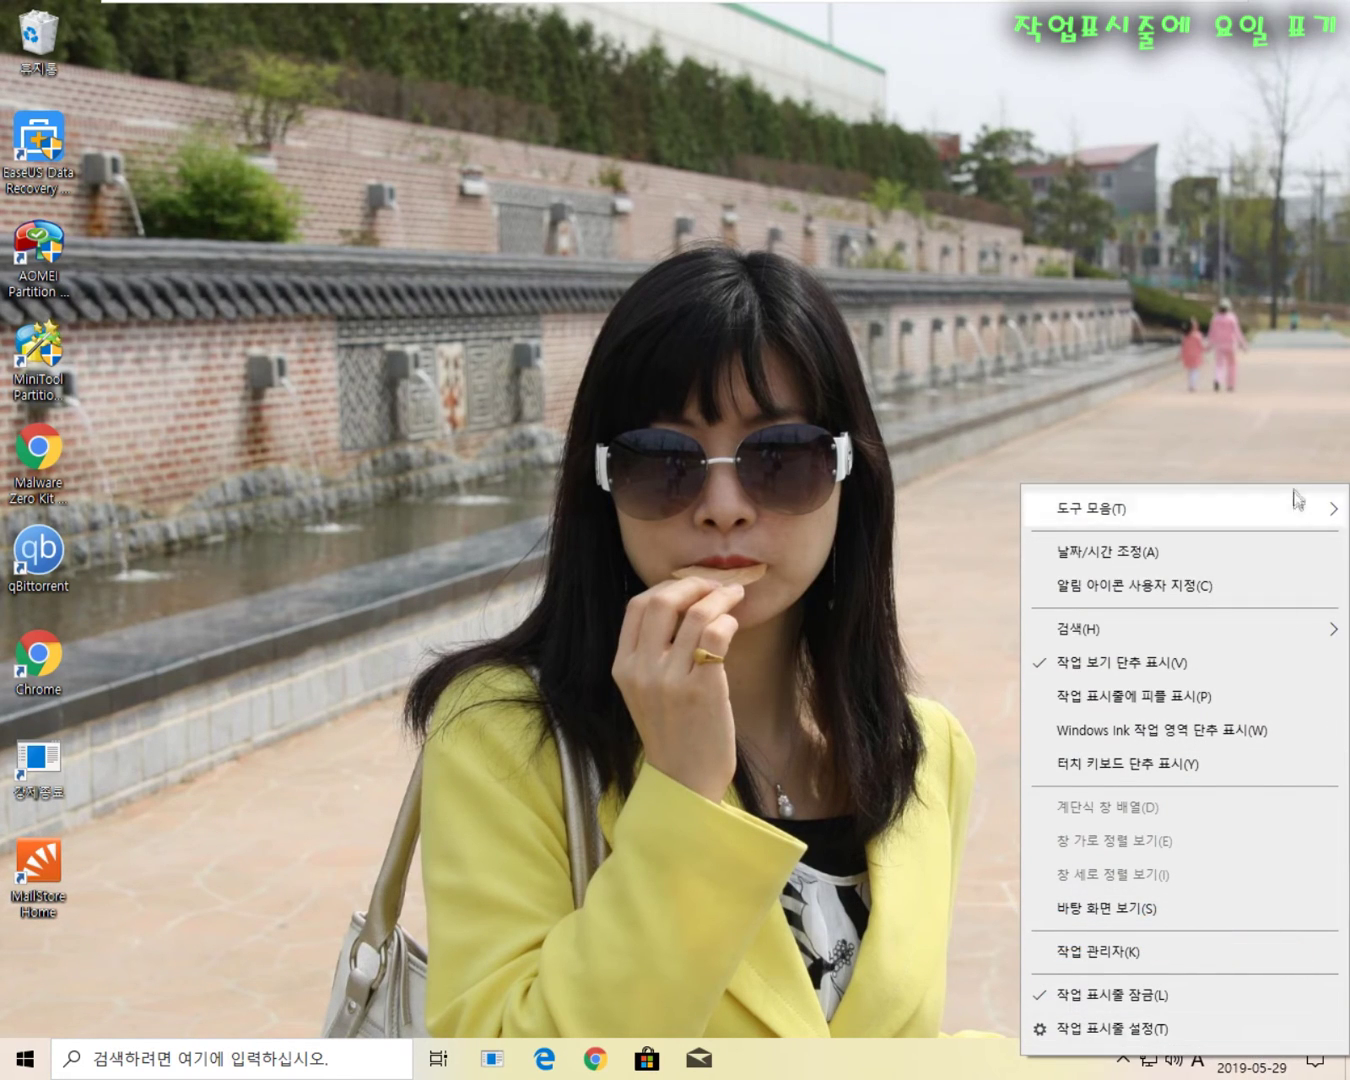
pyautogui.click(1251, 564)
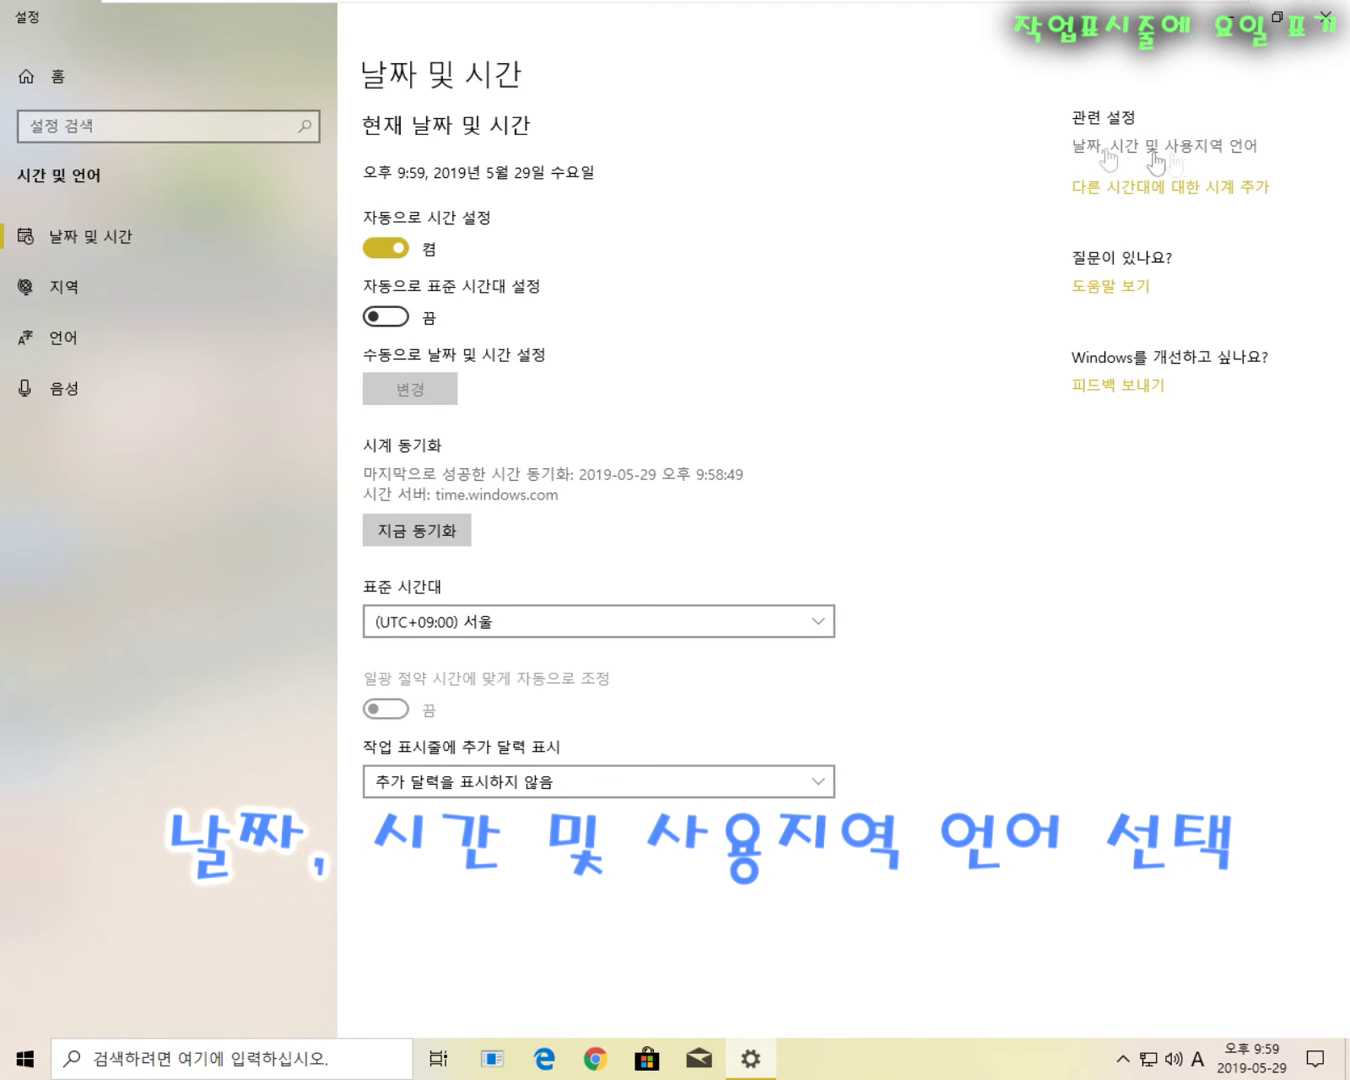
# Examine where the related settings links sit on the date and time page in the restored and the maximised window.
pyautogui.doubleClick(860, 12)
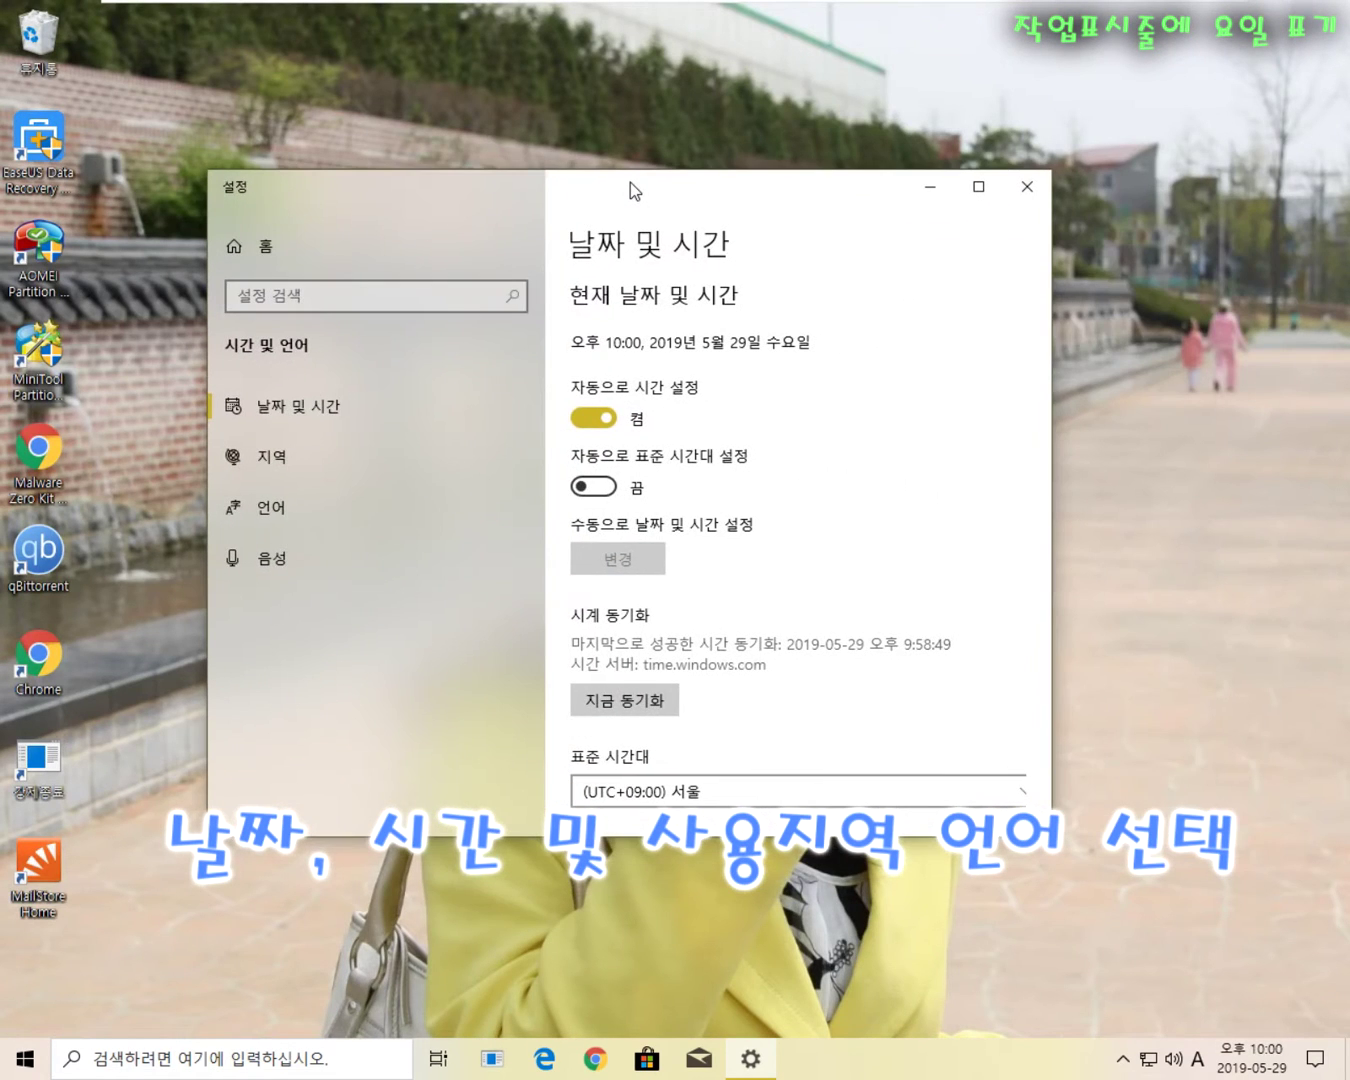
pyautogui.moveTo(675, 195); pyautogui.dragTo(658, 172)
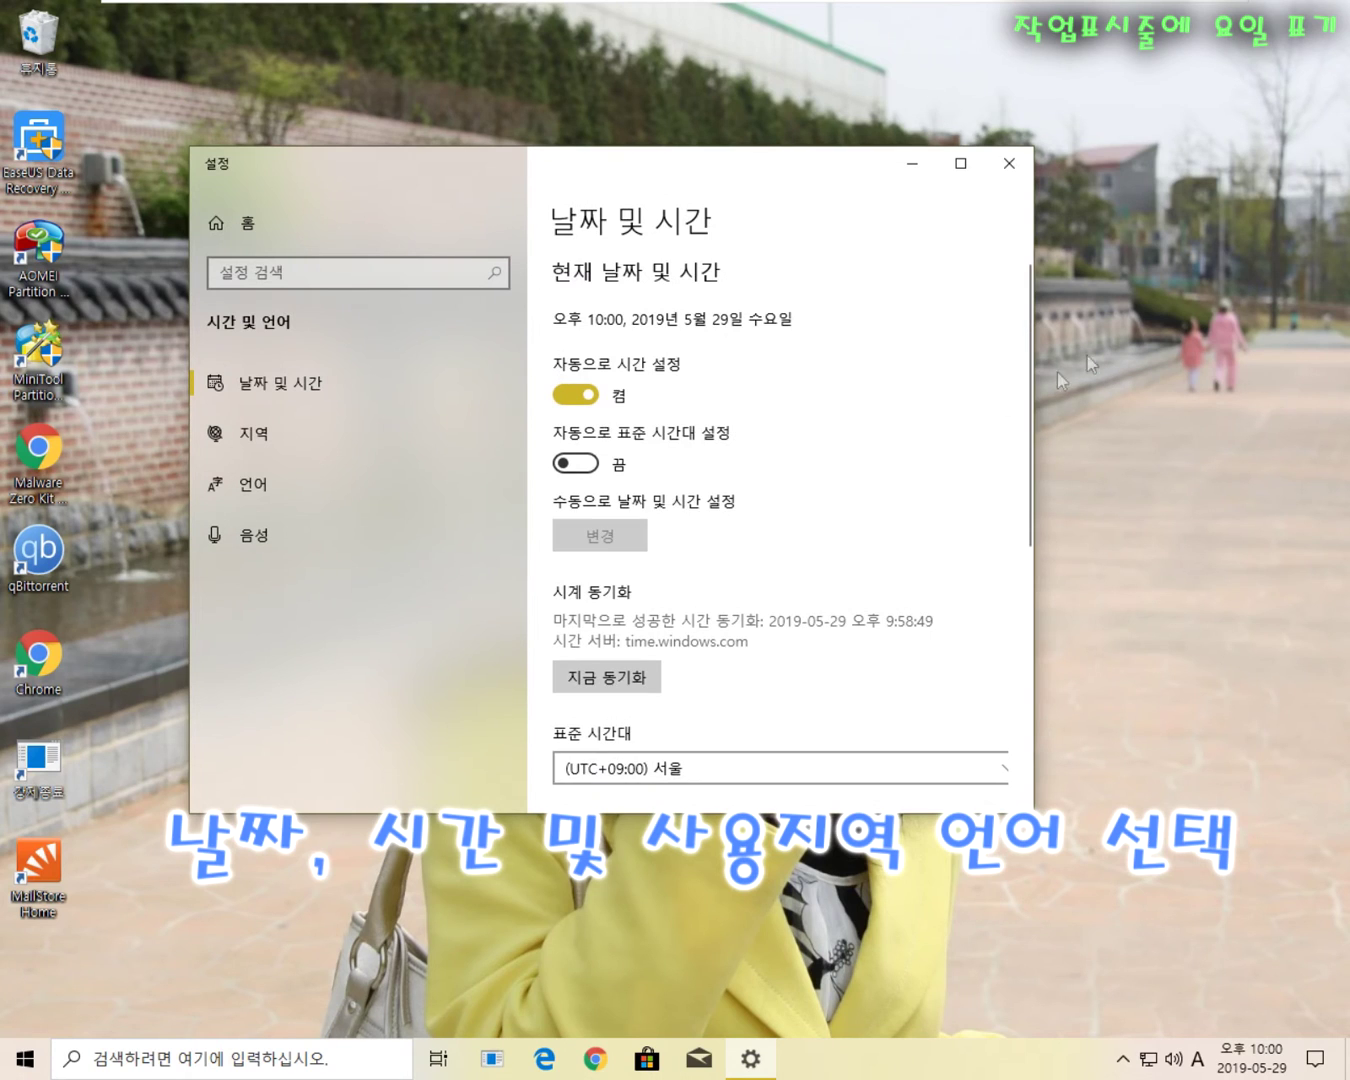
pyautogui.scroll(-5, 889, 340)
pyautogui.scroll(5, 892, 422)
pyautogui.moveTo(685, 192); pyautogui.dragTo(699, 163)
pyautogui.doubleClick(699, 164)
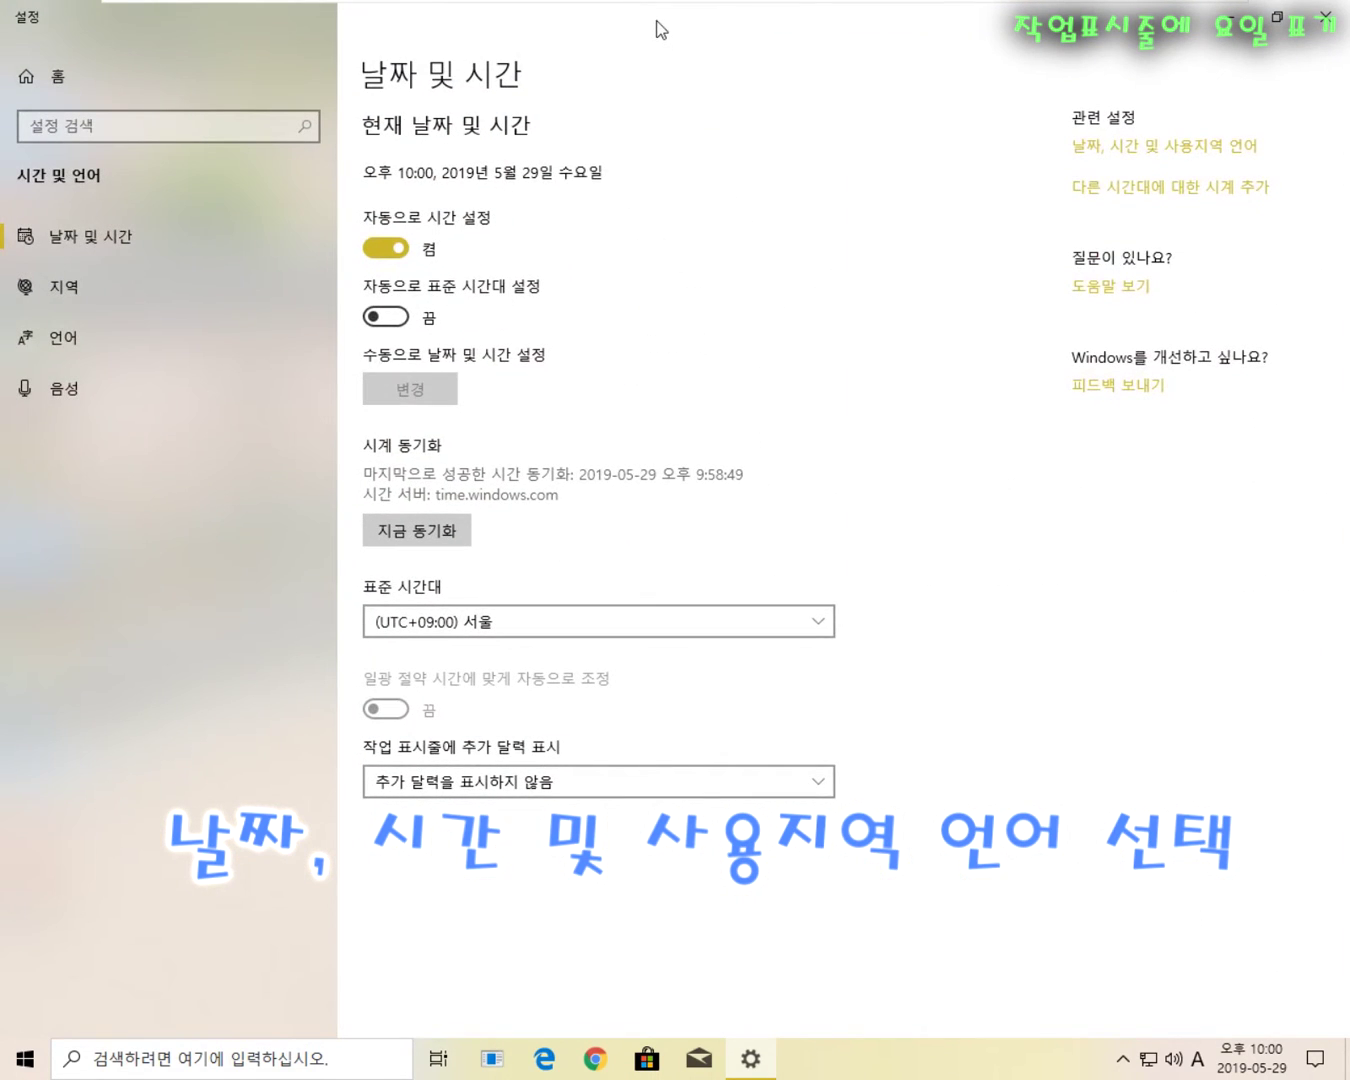
pyautogui.doubleClick(656, 22)
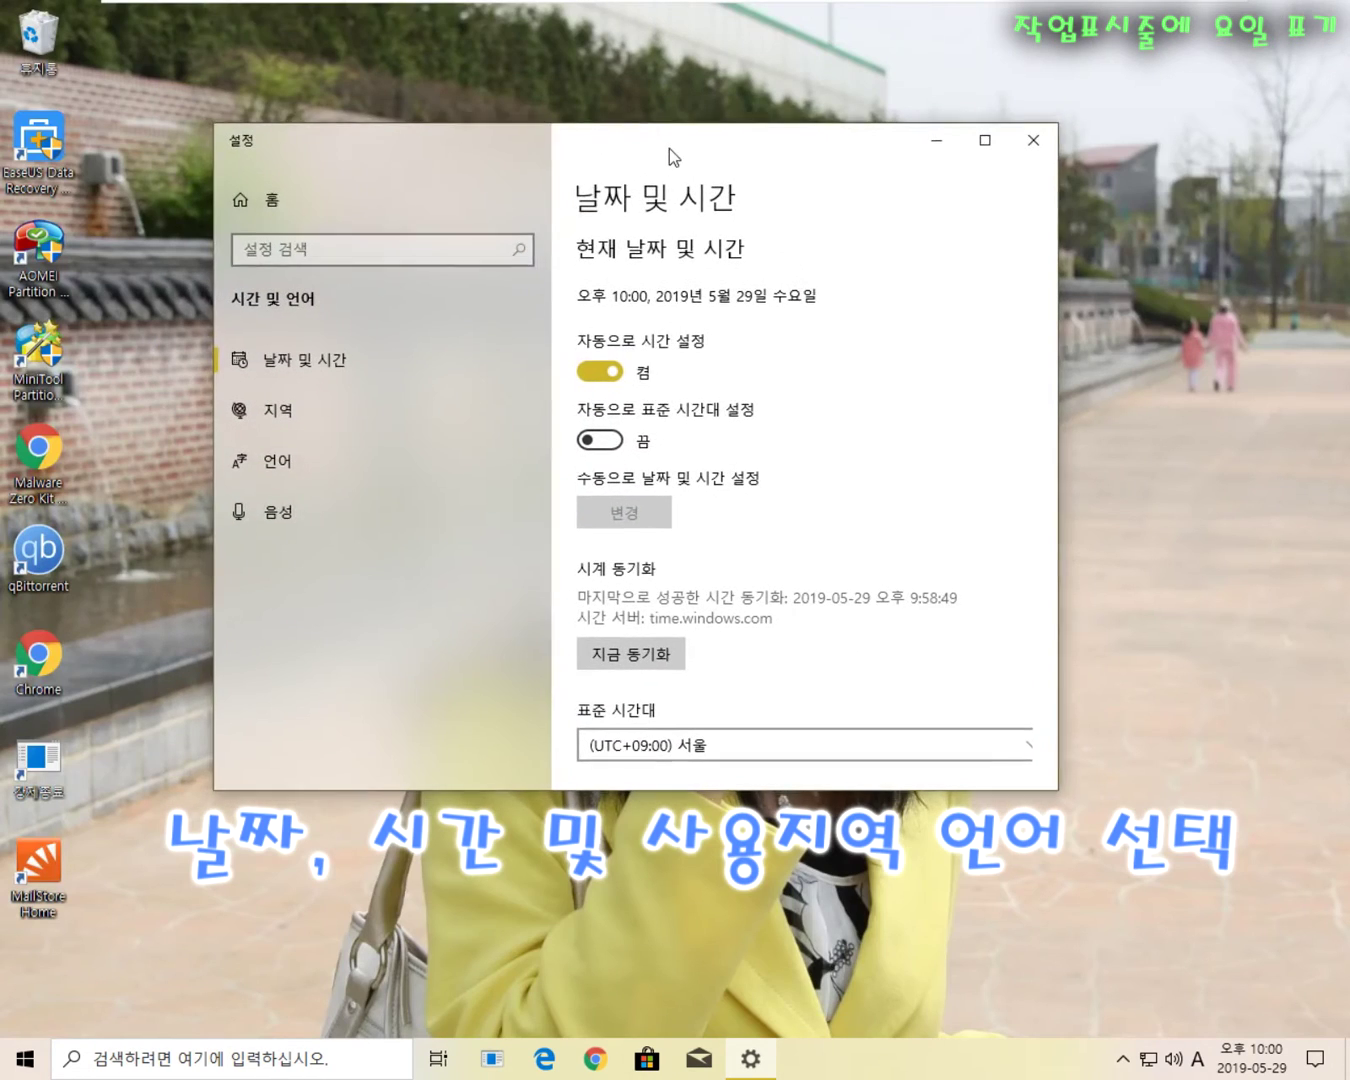
pyautogui.scroll(-5, 816, 362)
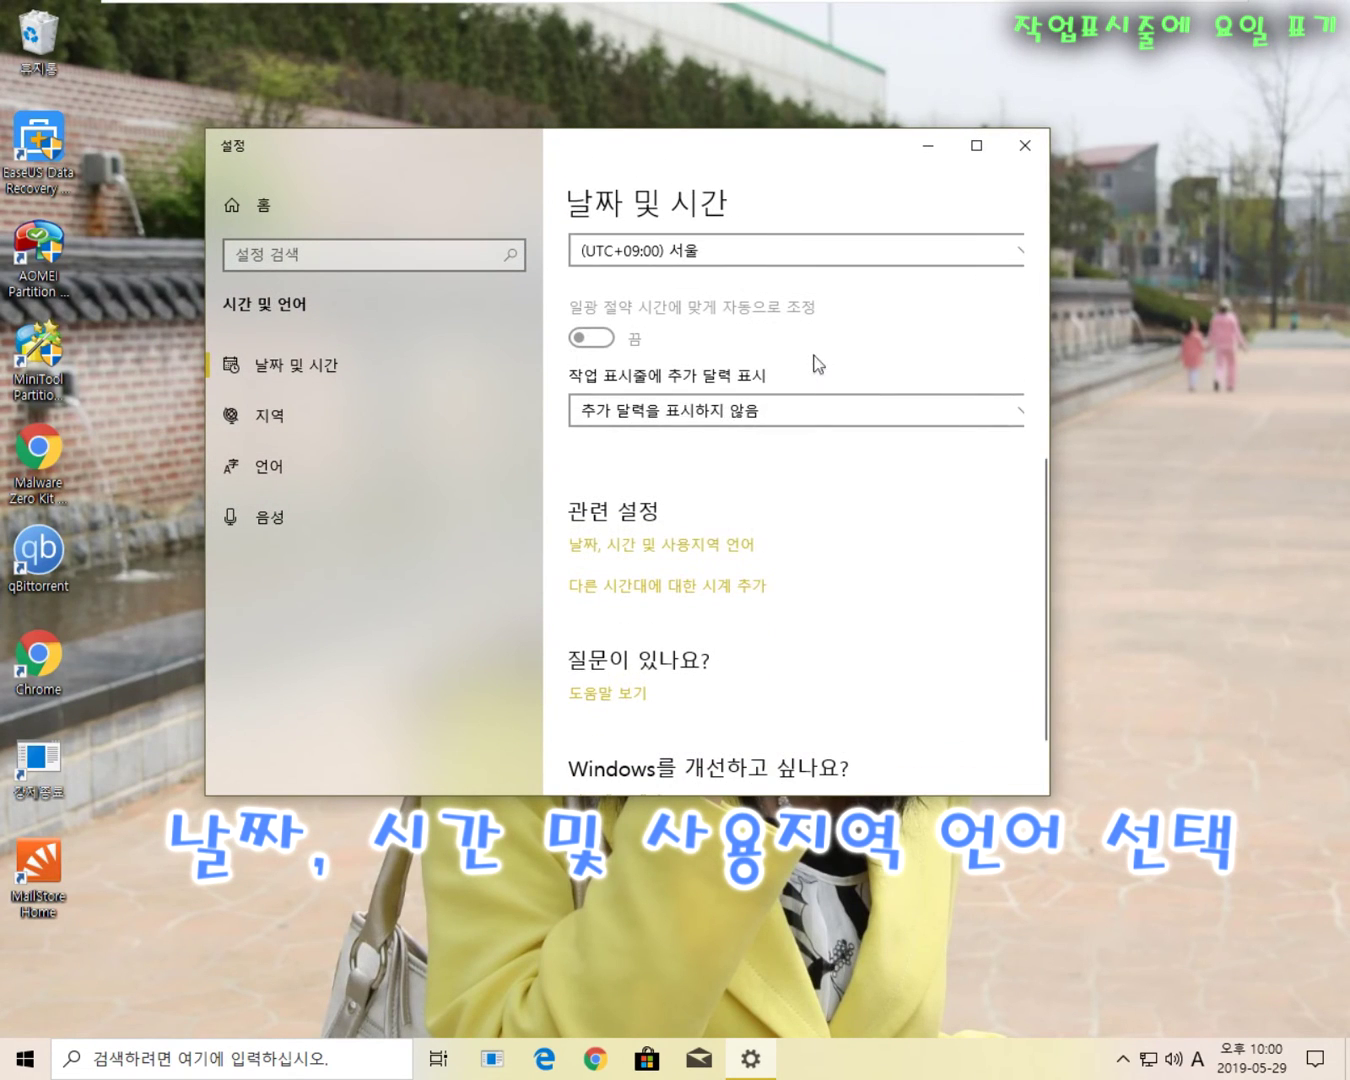
pyautogui.scroll(5, 642, 565)
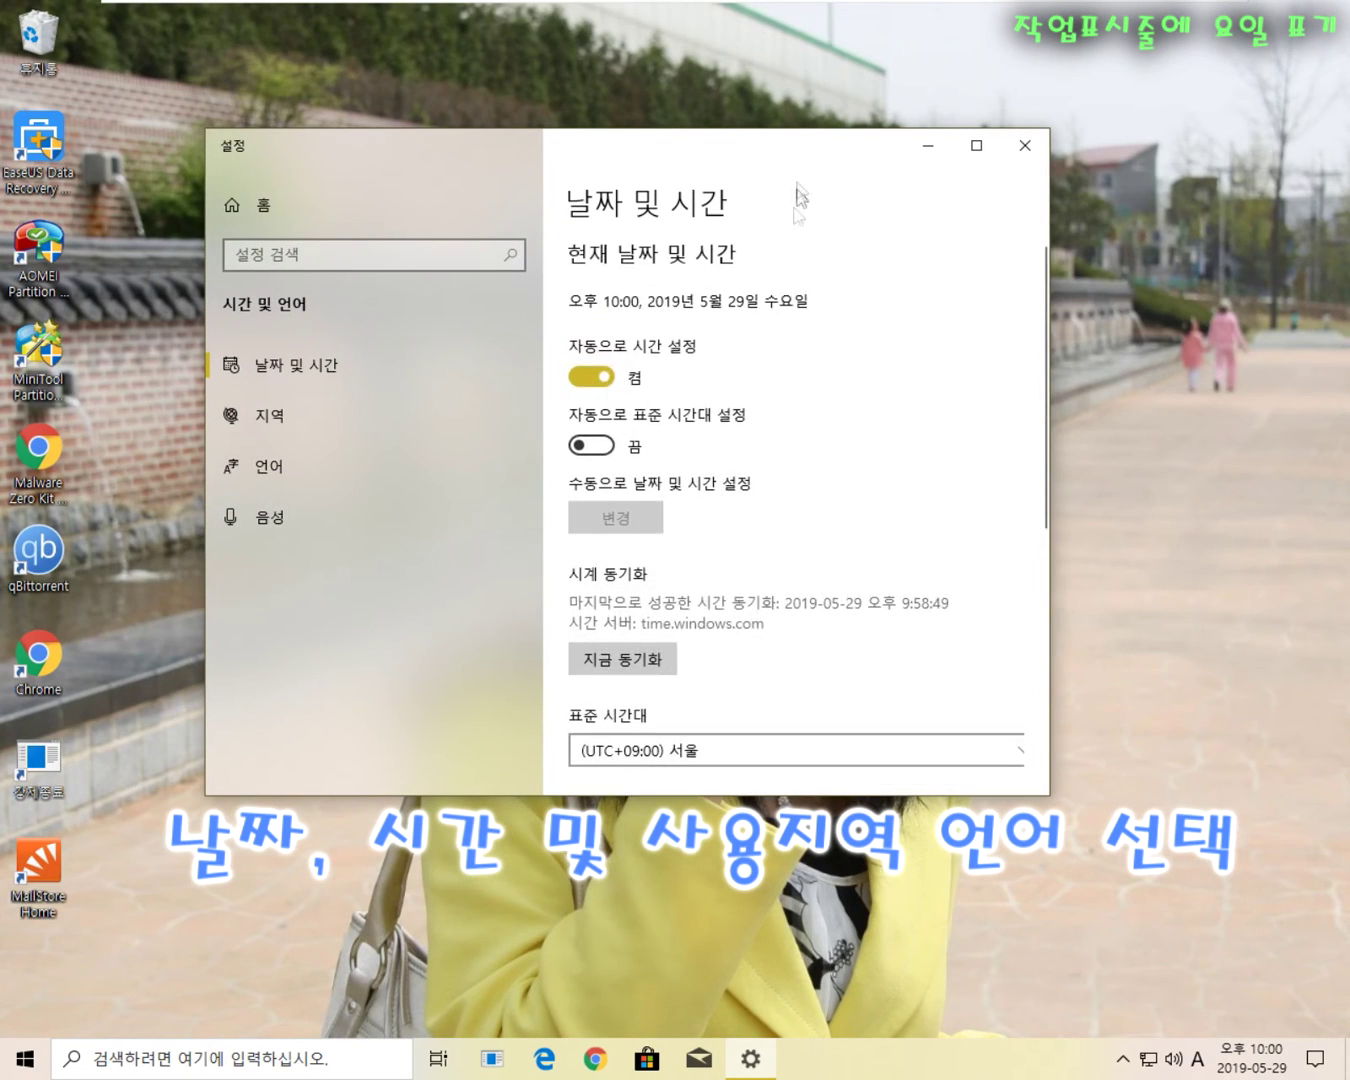
pyautogui.doubleClick(764, 146)
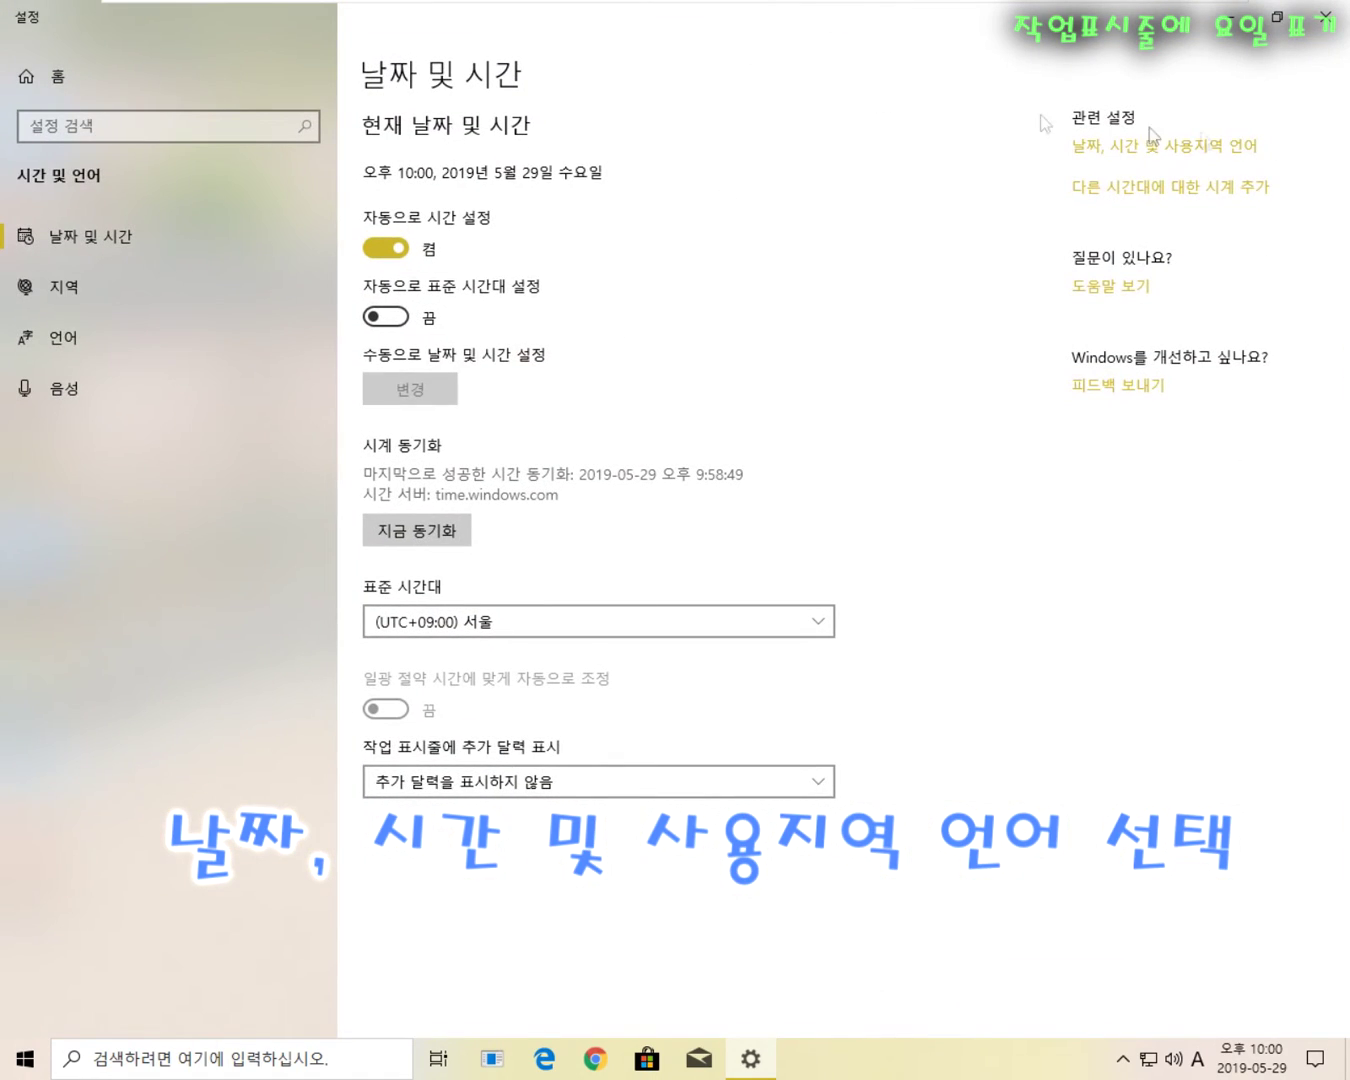
# Restore the settings window to its smaller size and open the related 날짜, 시간 및 사용지역 언어 settings.
pyautogui.doubleClick(720, 24)
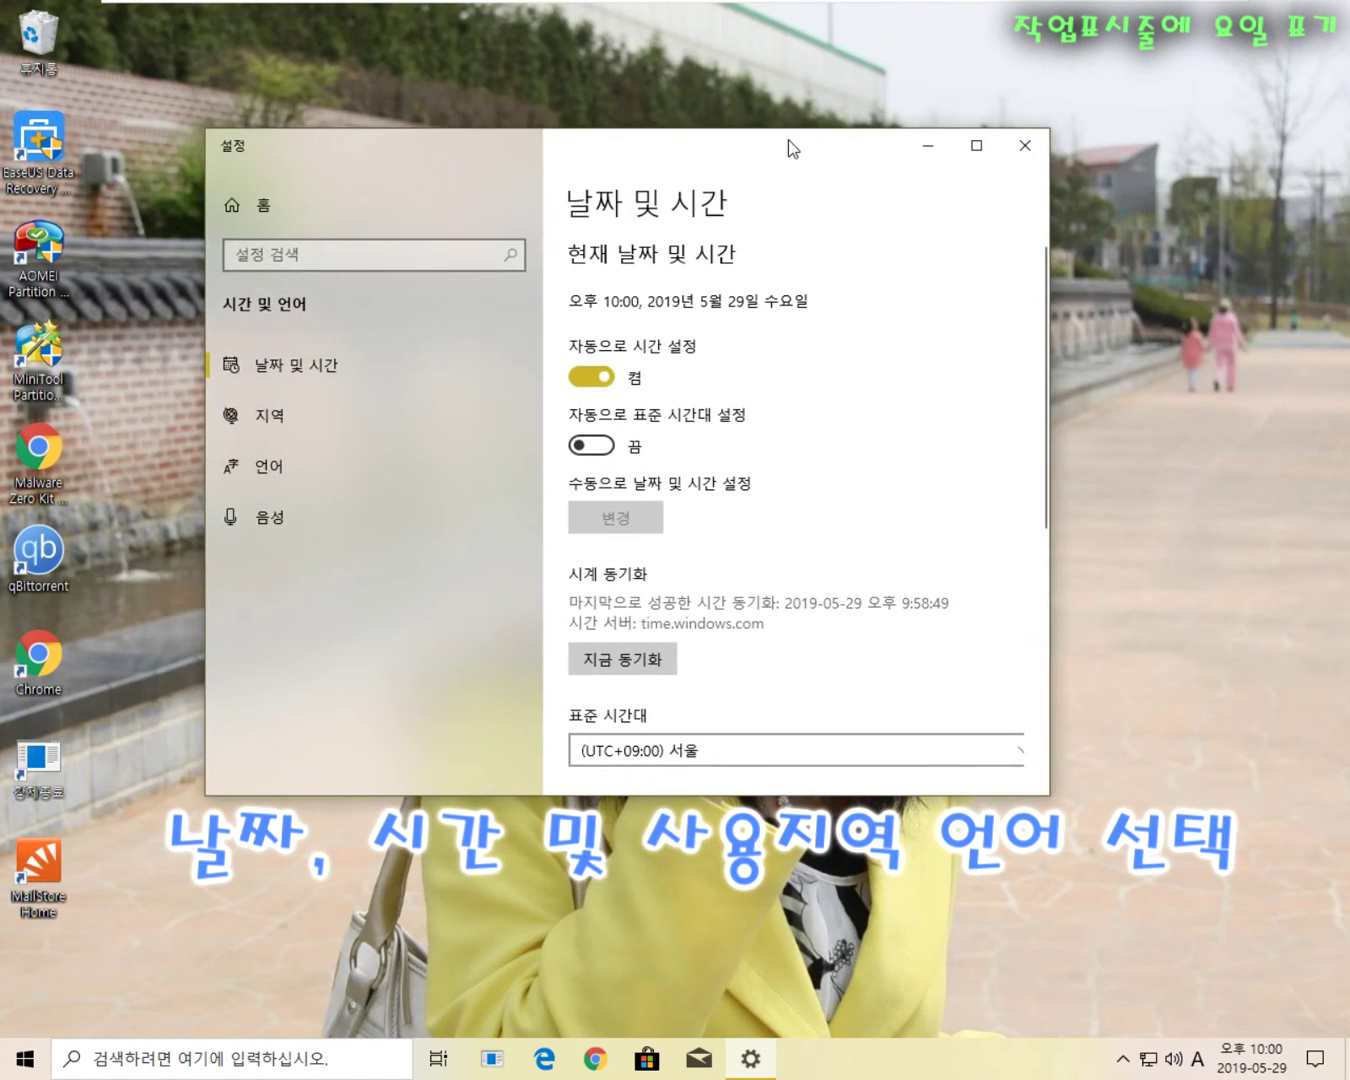
pyautogui.moveTo(789, 143); pyautogui.dragTo(795, 127)
pyautogui.scroll(-4, 824, 240)
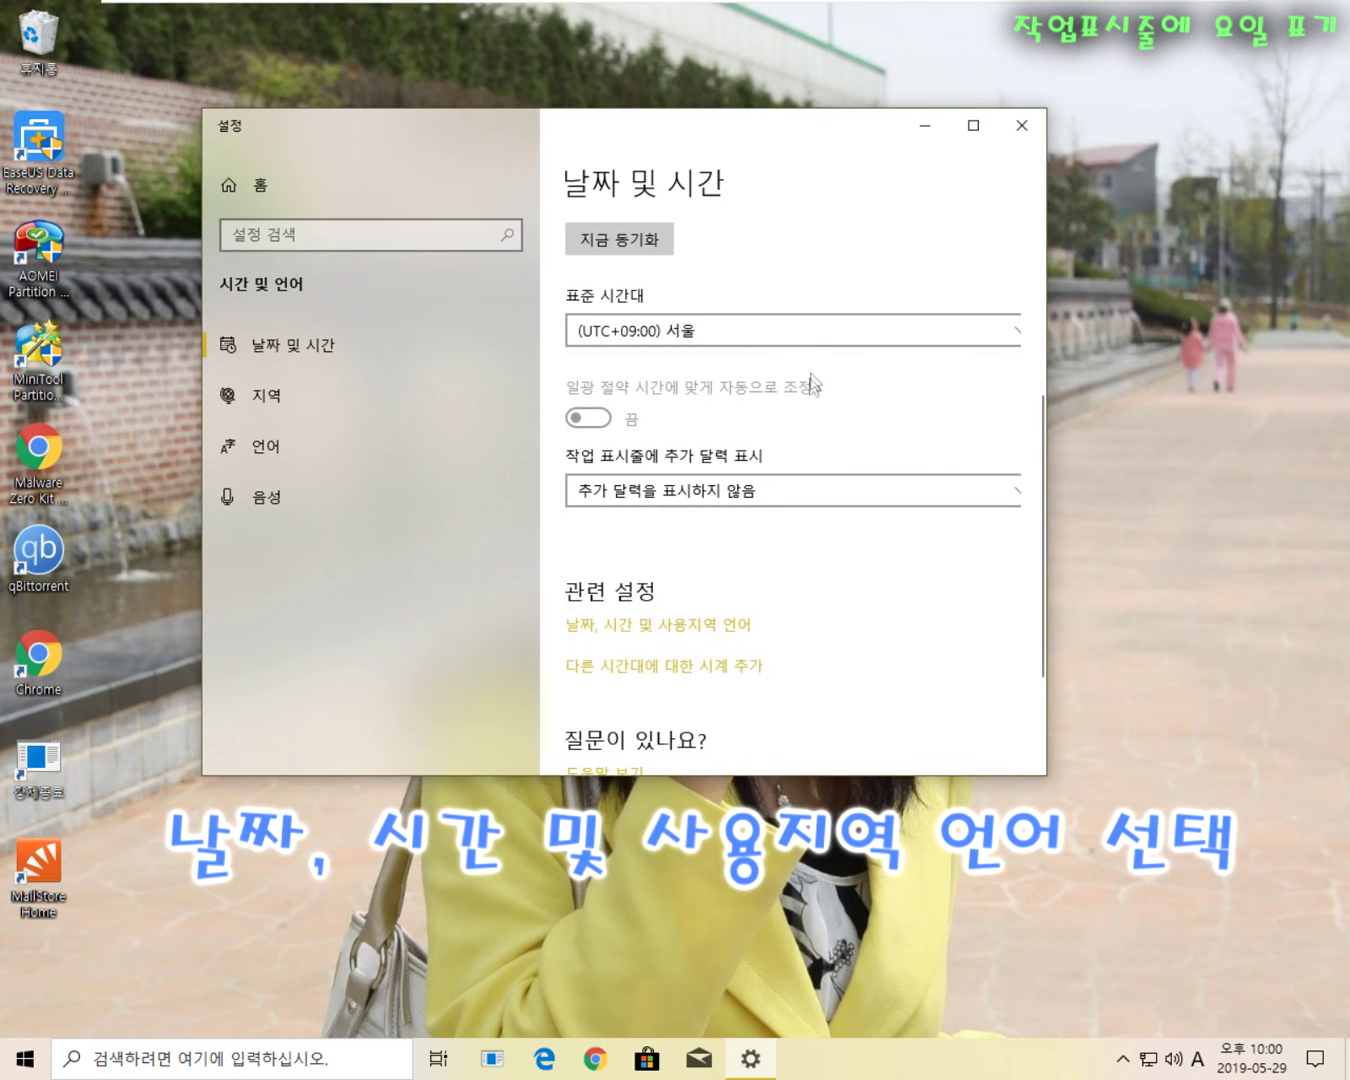
pyautogui.scroll(-2, 908, 562)
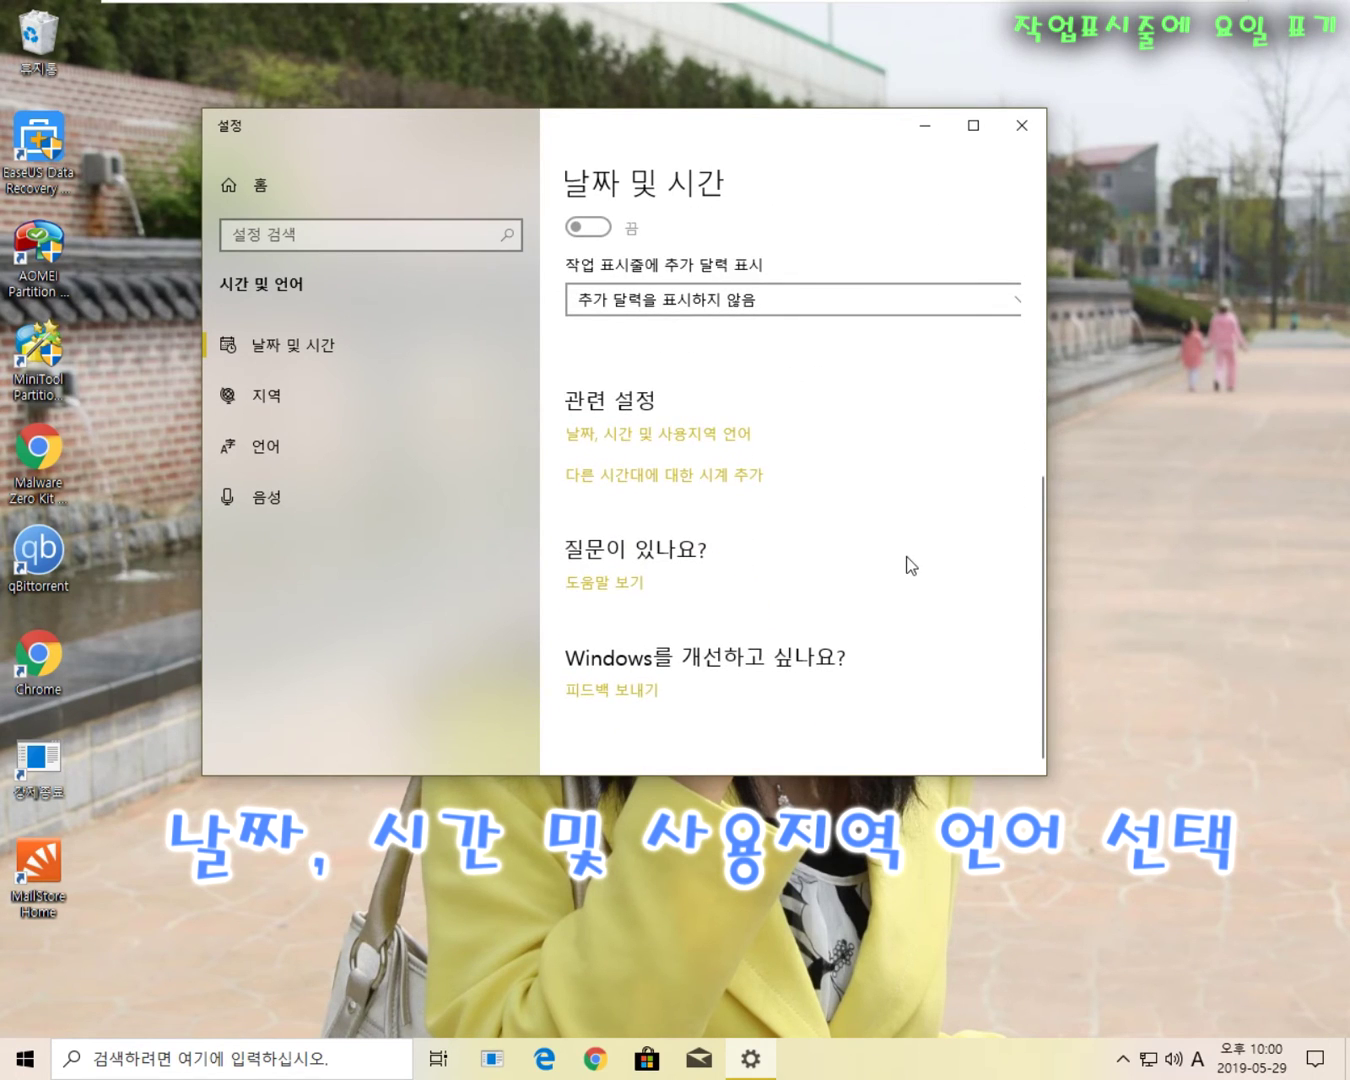
pyautogui.click(685, 450)
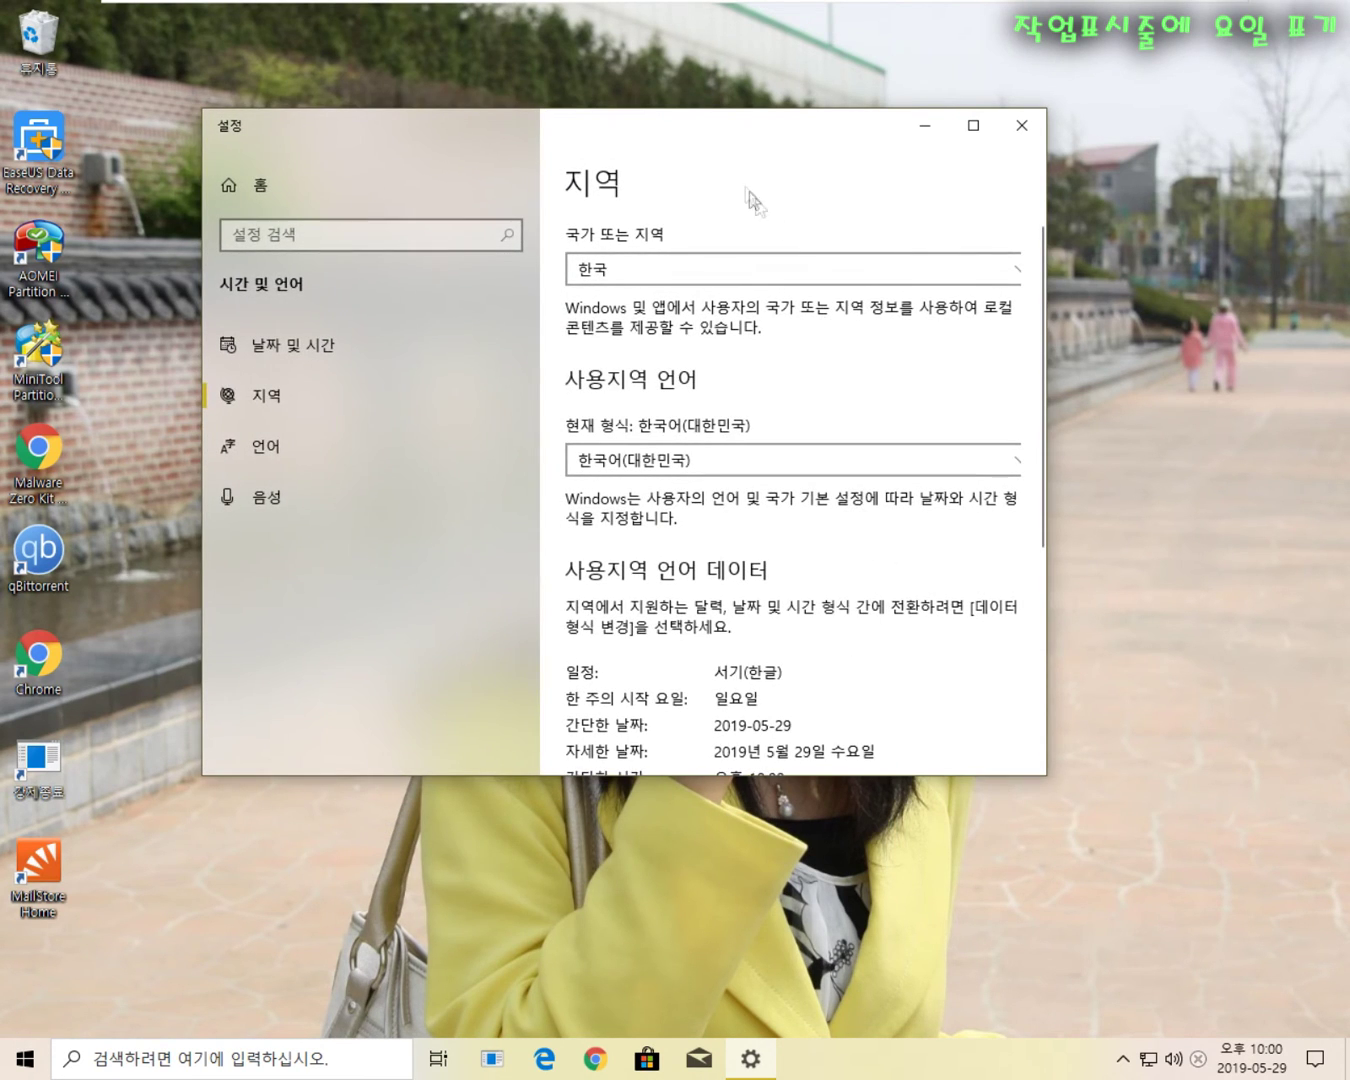
# Go to the additional date, time and regional settings and open the 국가 또는 지역 dialog.
pyautogui.doubleClick(733, 137)
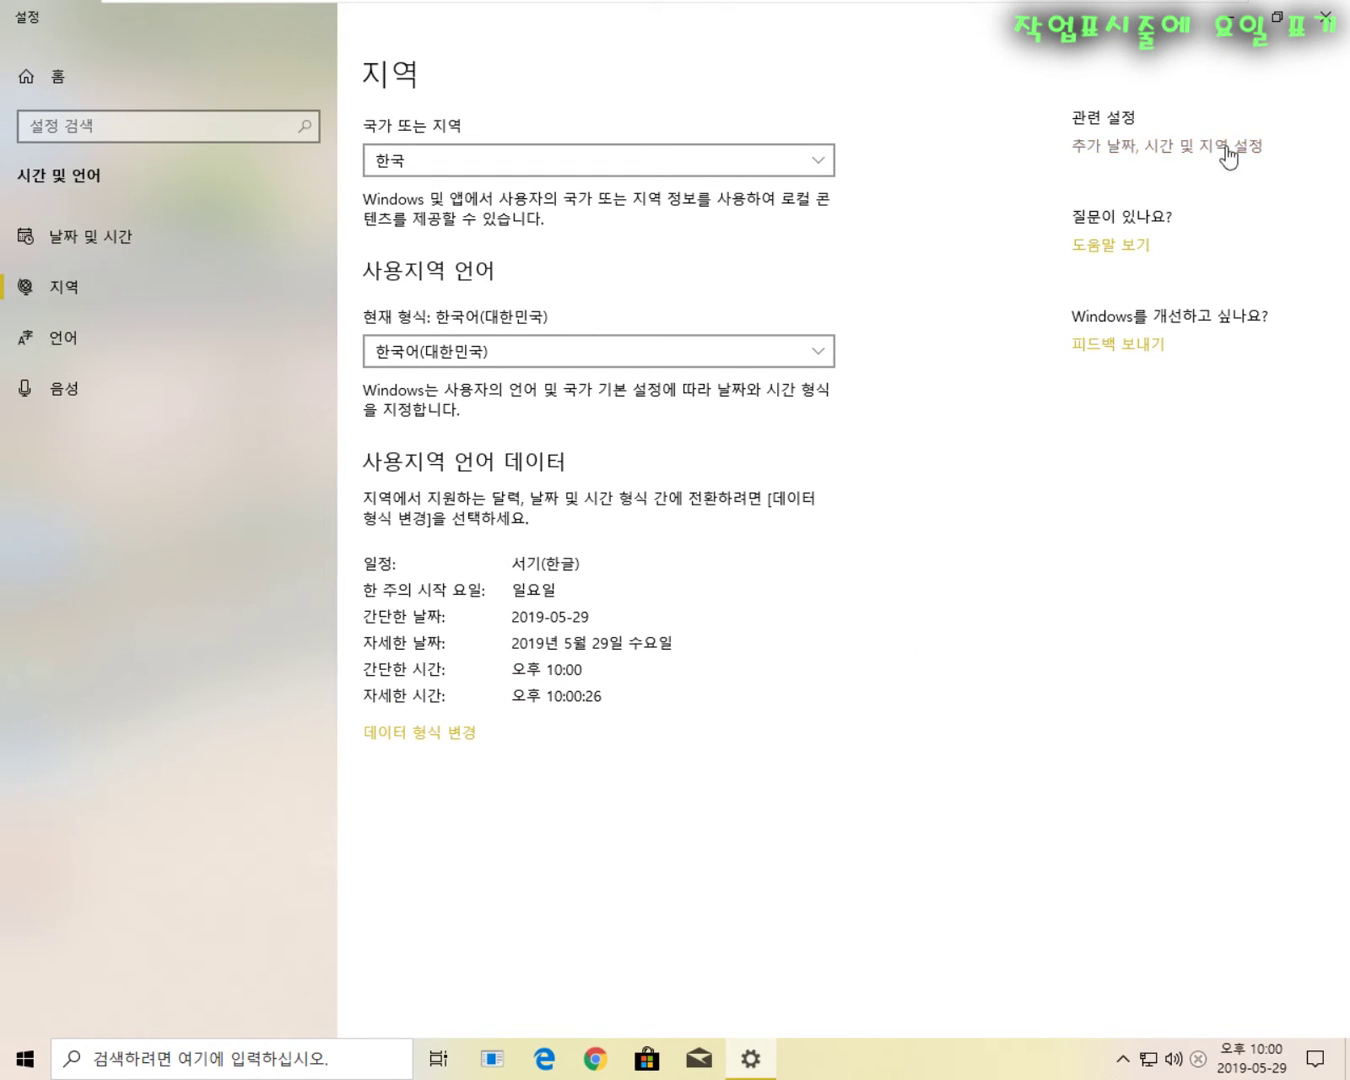
pyautogui.click(1123, 158)
pyautogui.moveTo(748, 280); pyautogui.dragTo(668, 275)
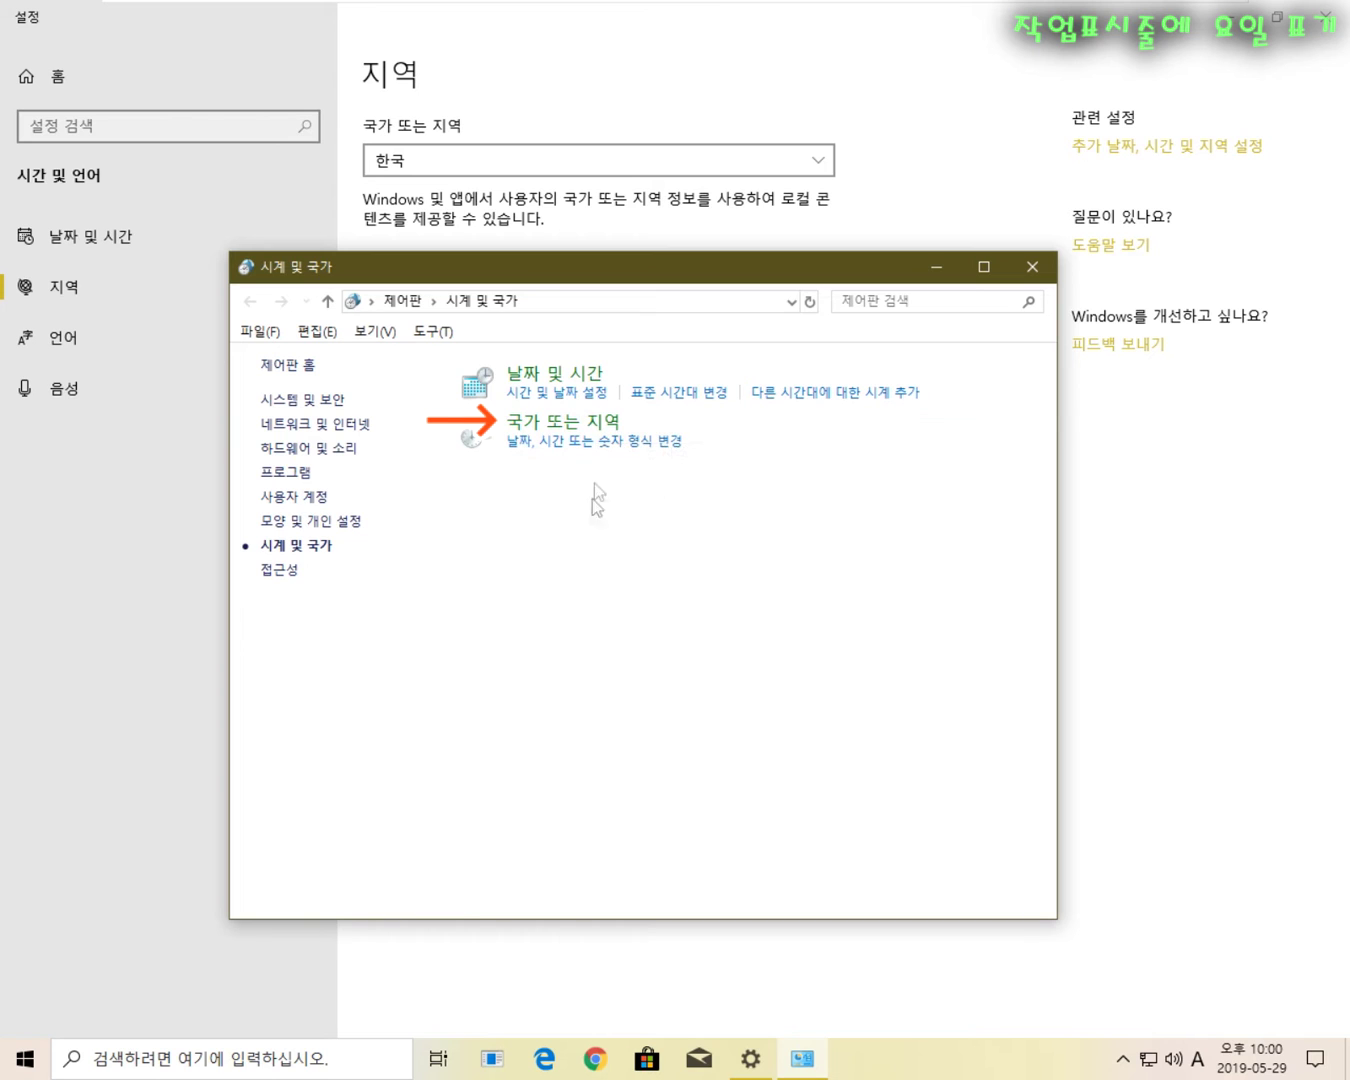
pyautogui.click(592, 428)
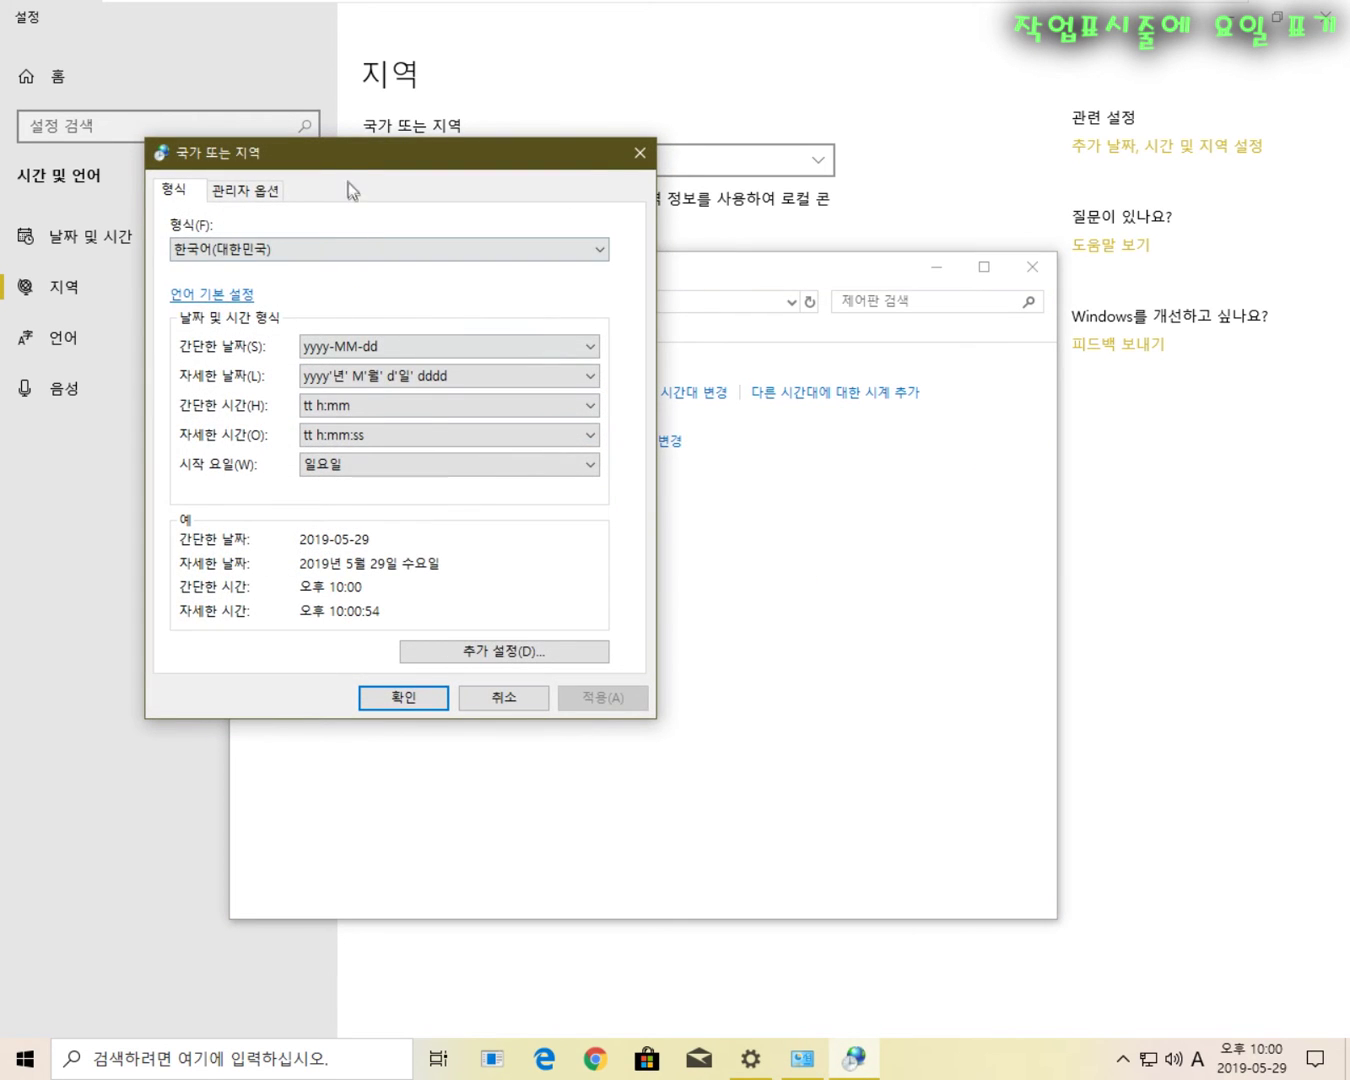
# Open the additional format settings of the region dialog and show the date formats.
pyautogui.moveTo(345, 163); pyautogui.dragTo(604, 345)
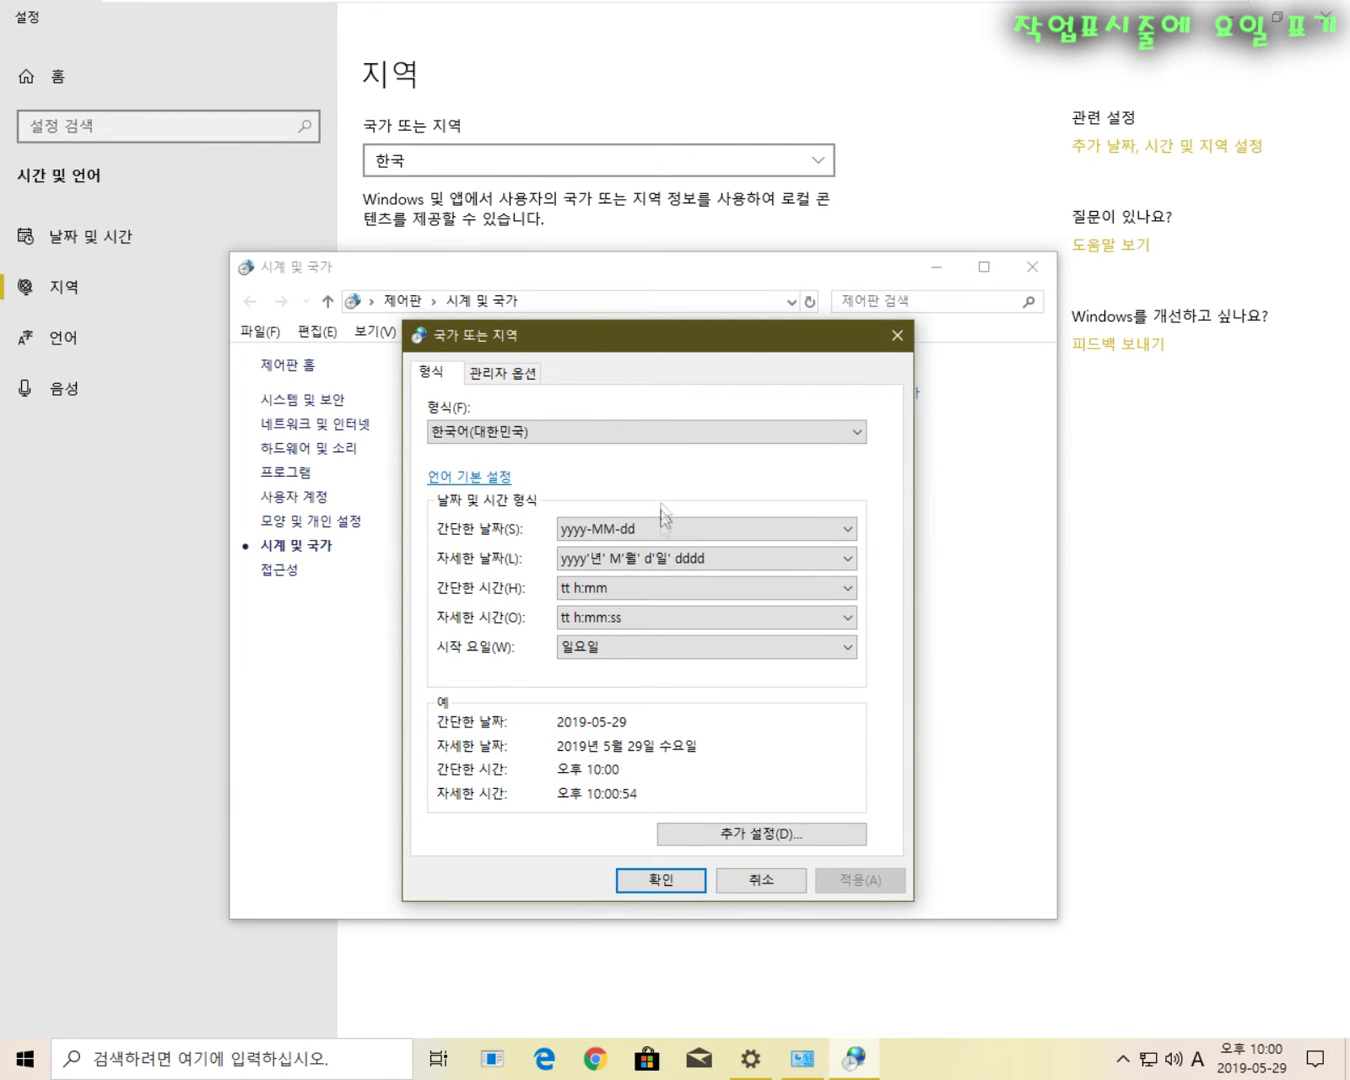
pyautogui.click(761, 836)
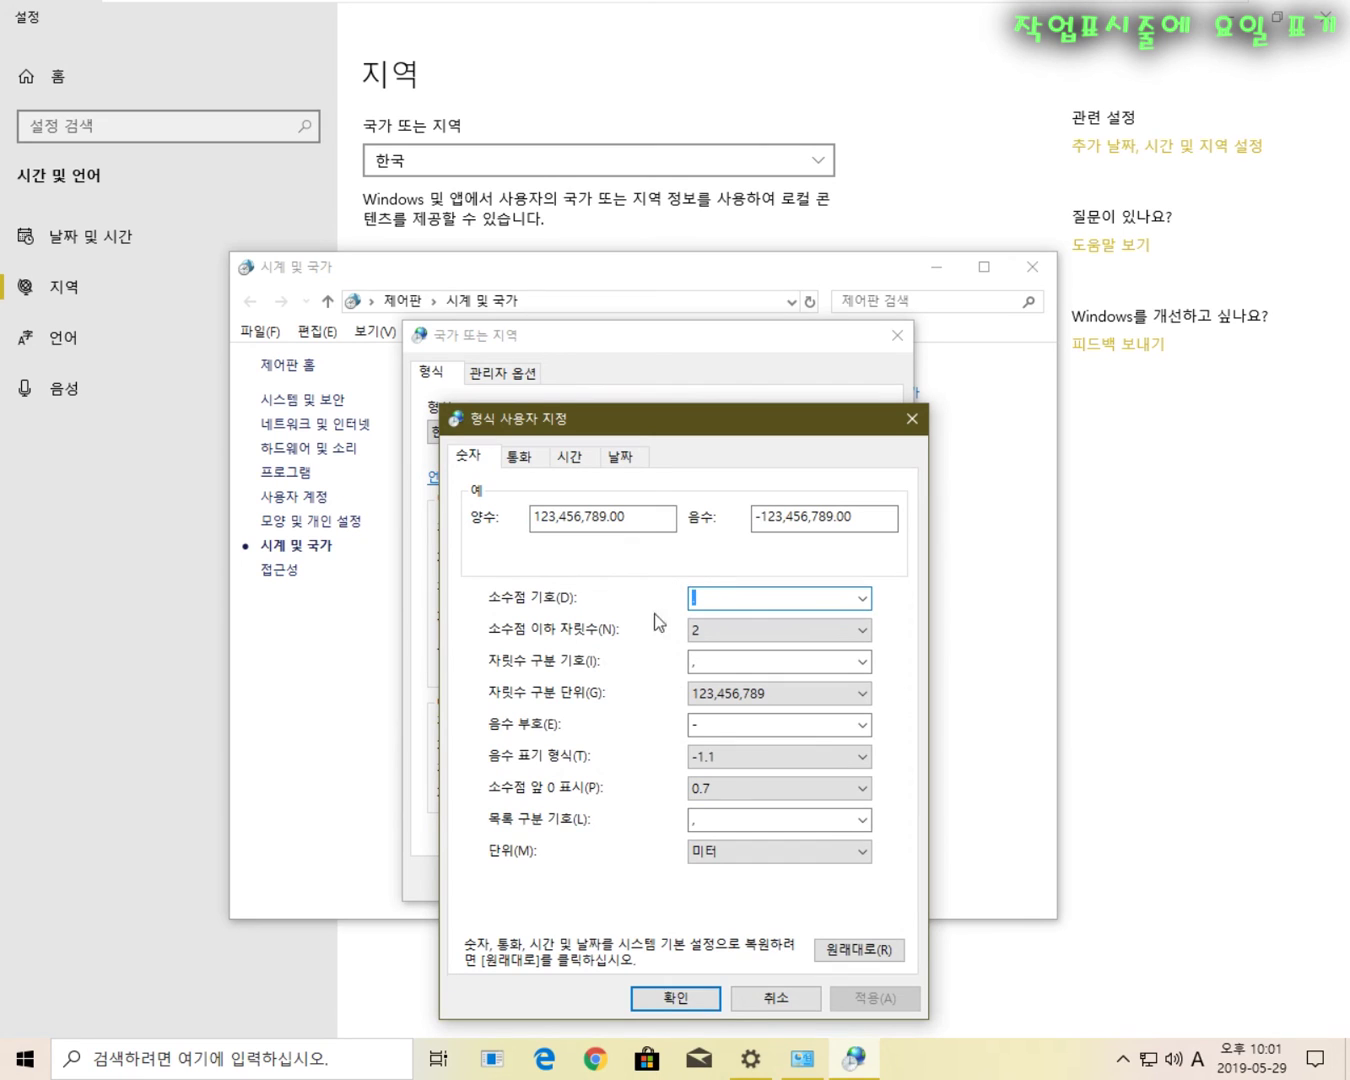
pyautogui.moveTo(644, 425); pyautogui.dragTo(624, 277)
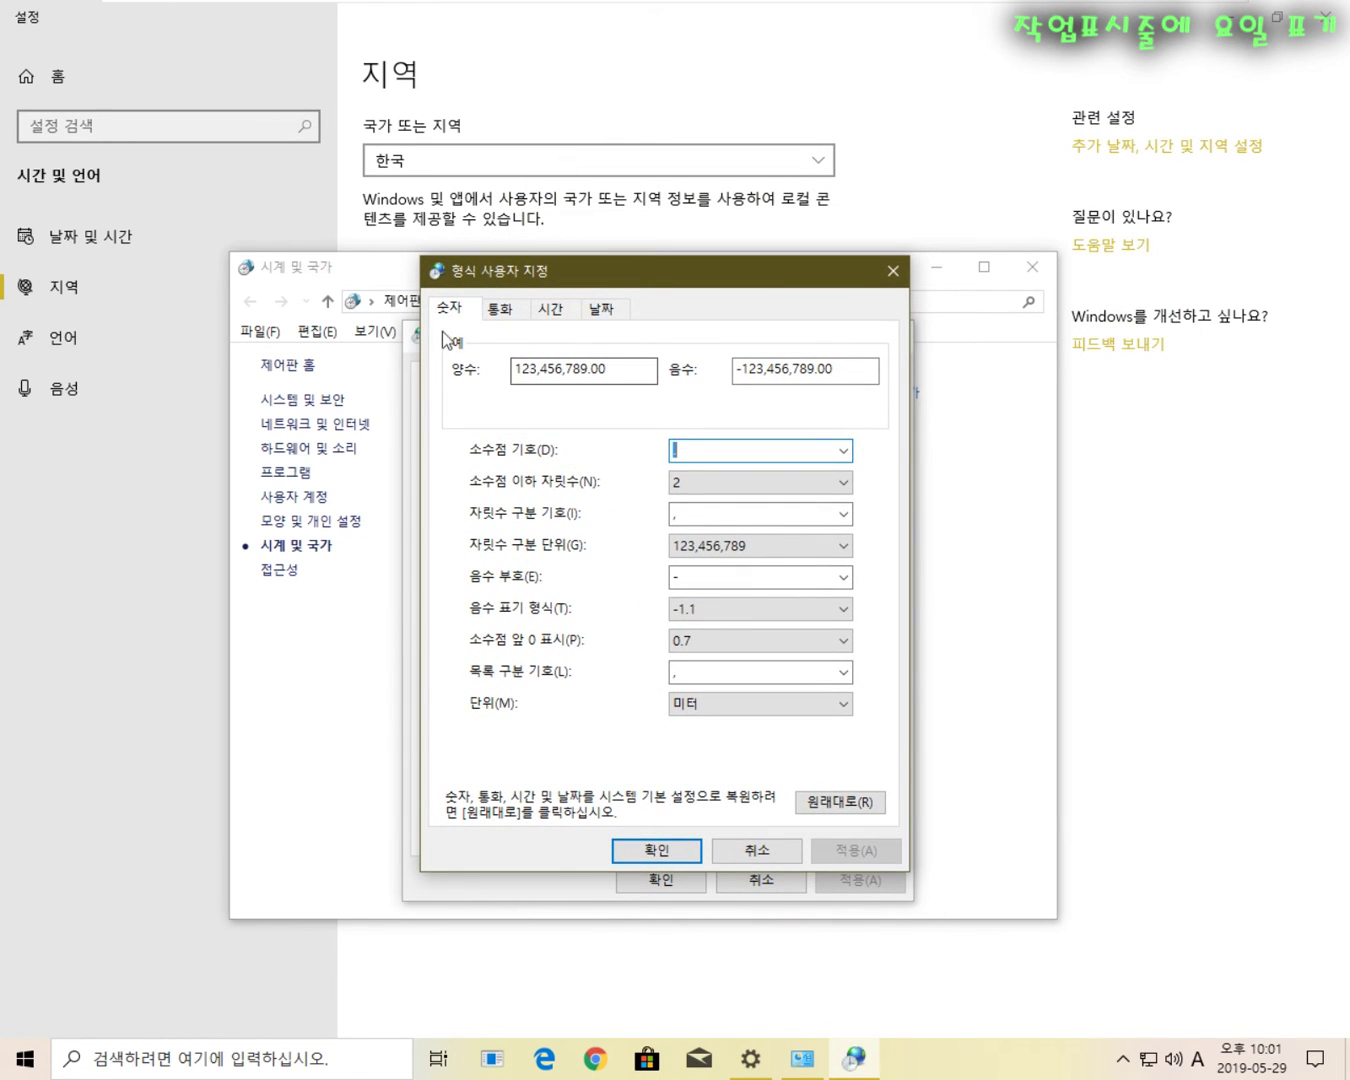
pyautogui.click(603, 309)
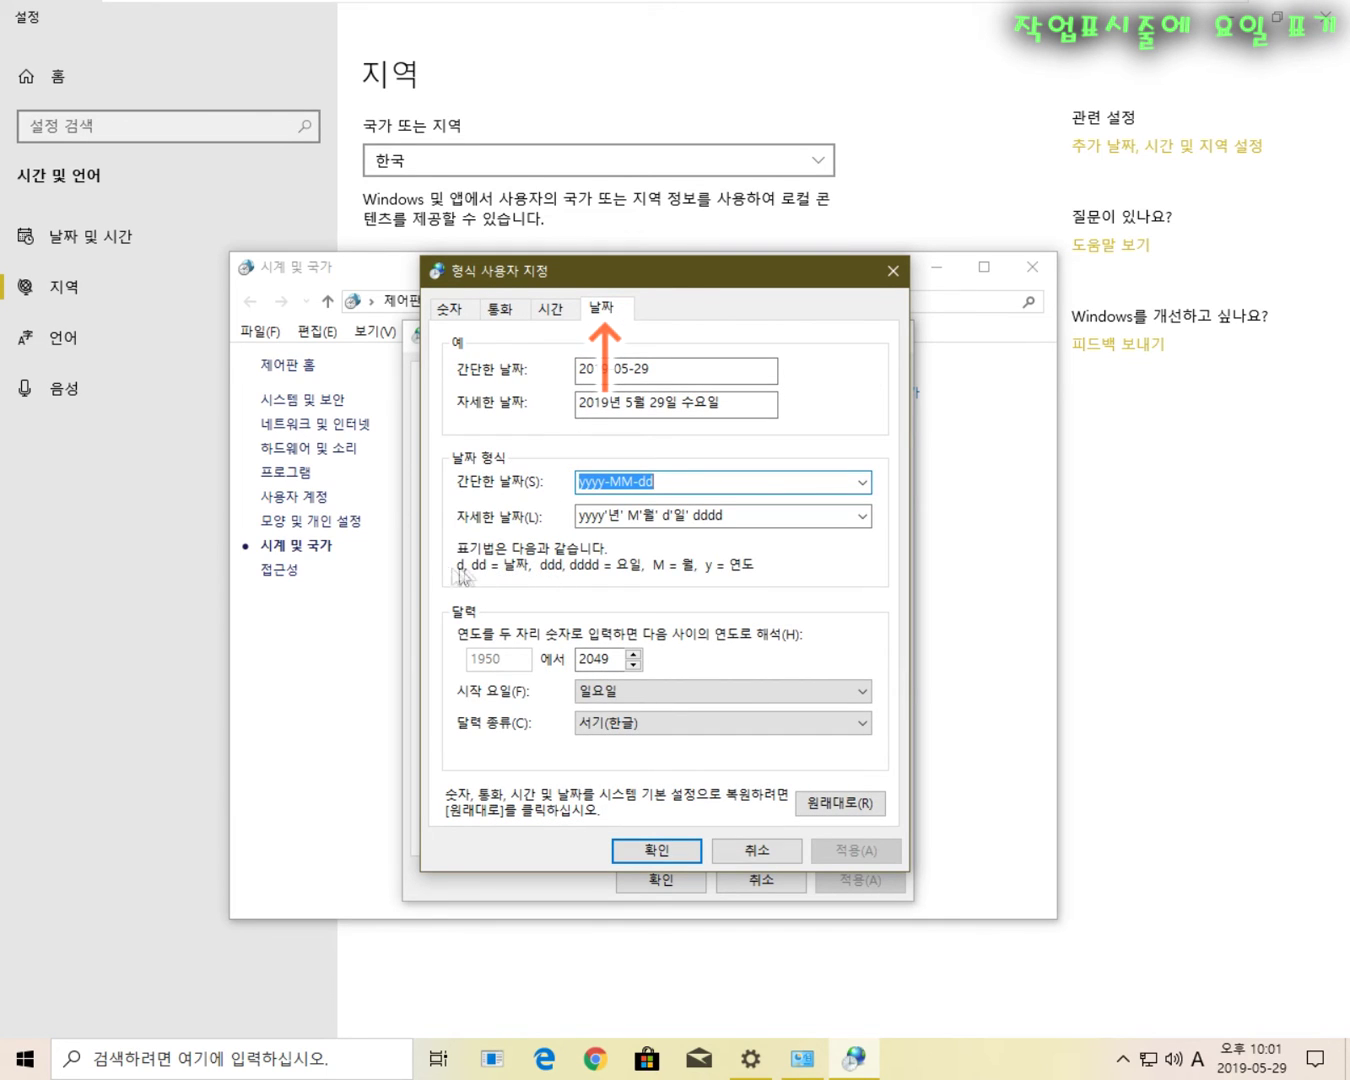
# Add the short weekday to the short date format, making it yyyy-MM-dd-ddd, and apply it.
pyautogui.click(688, 485)
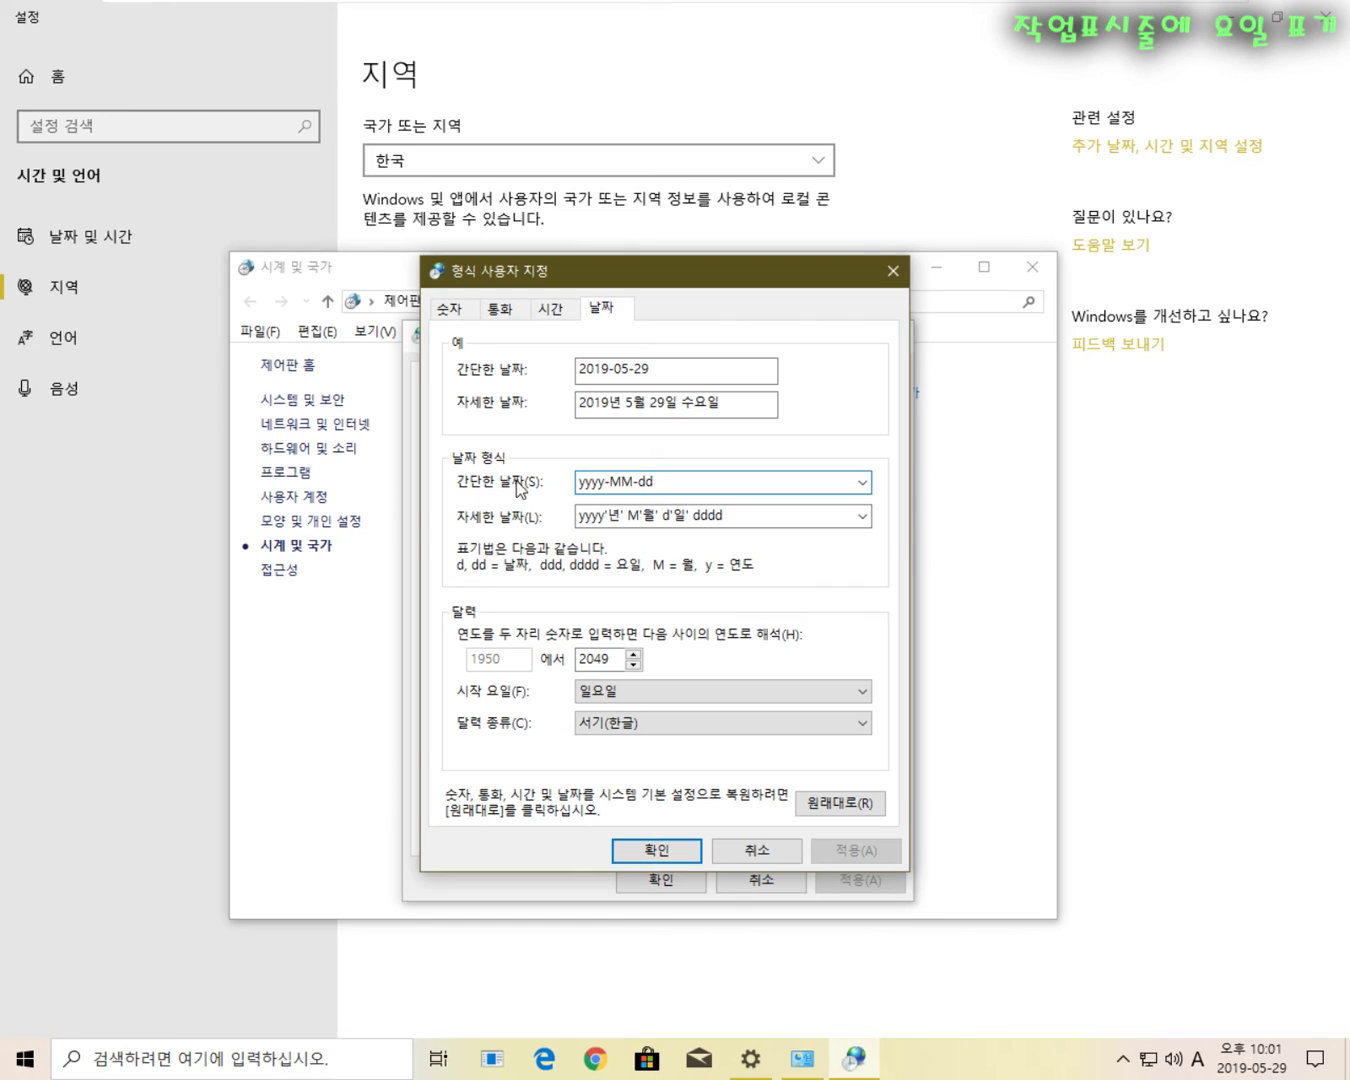
pyautogui.click(591, 491)
pyautogui.click(622, 487)
pyautogui.press('End')
pyautogui.write('-ddd')
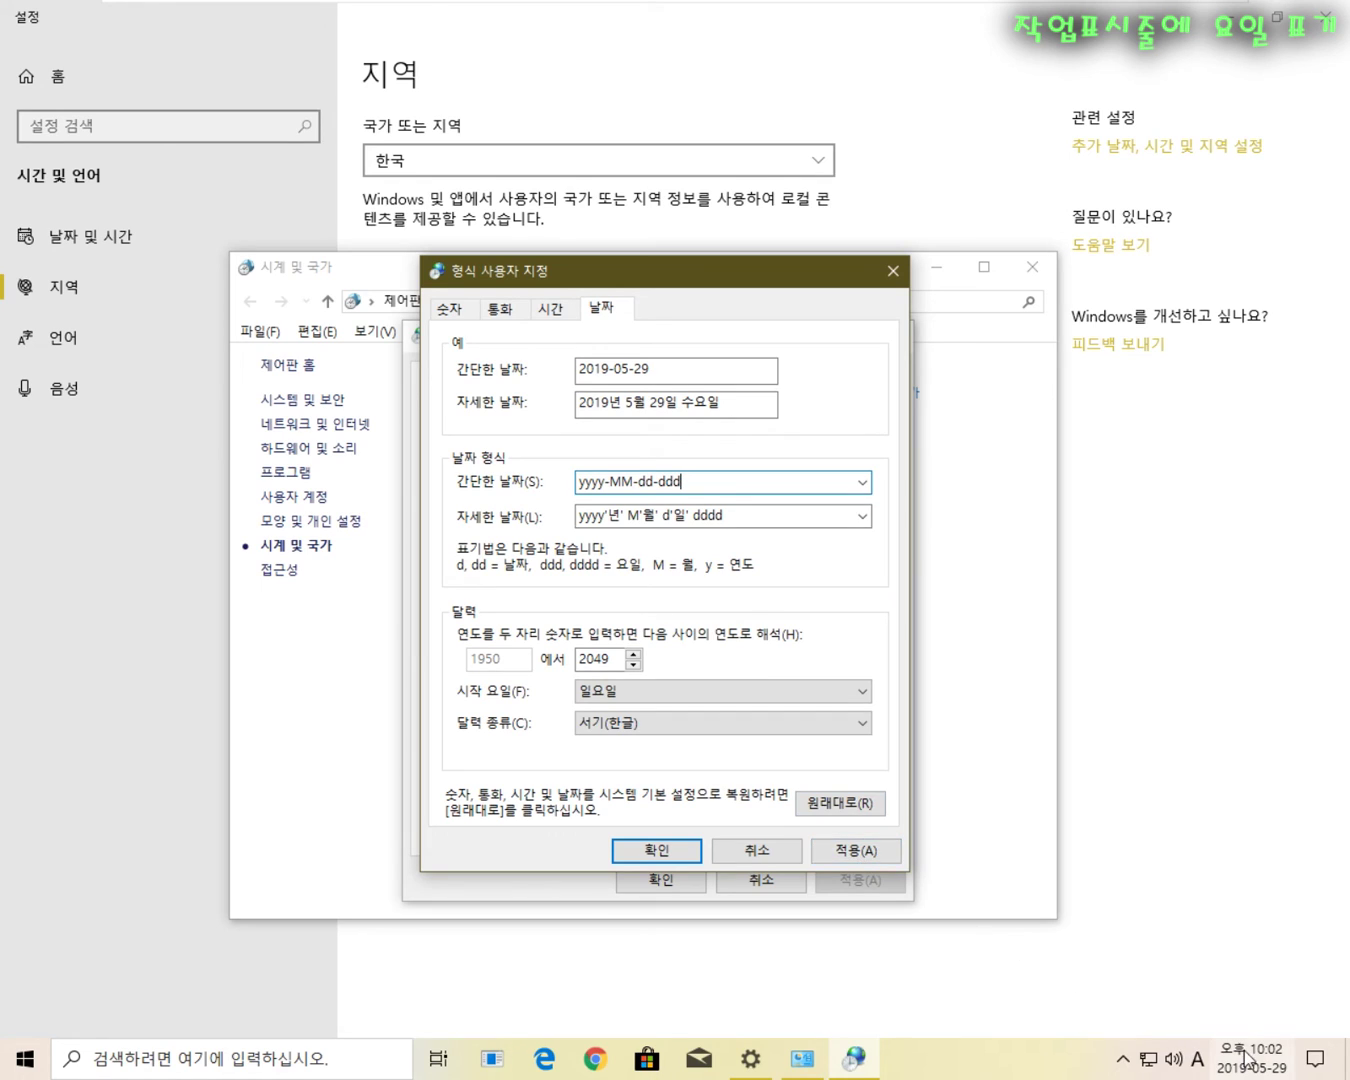
pyautogui.click(839, 855)
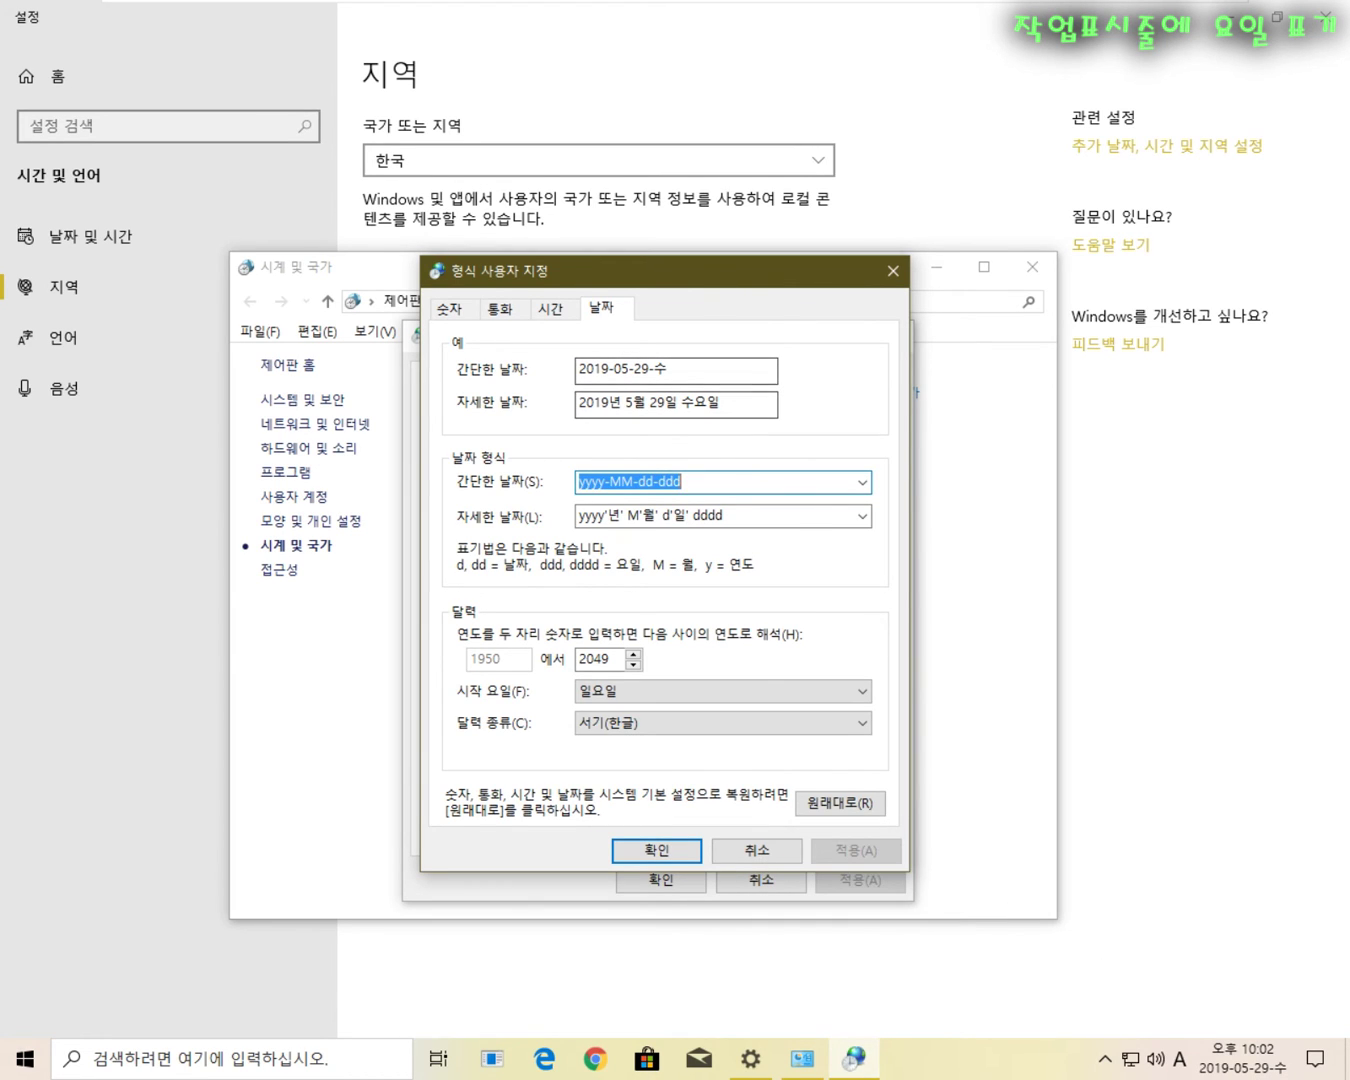
# Extend the weekday code so the short date format is yyyy-MM-dd-dddd, and apply it.
pyautogui.click(712, 482)
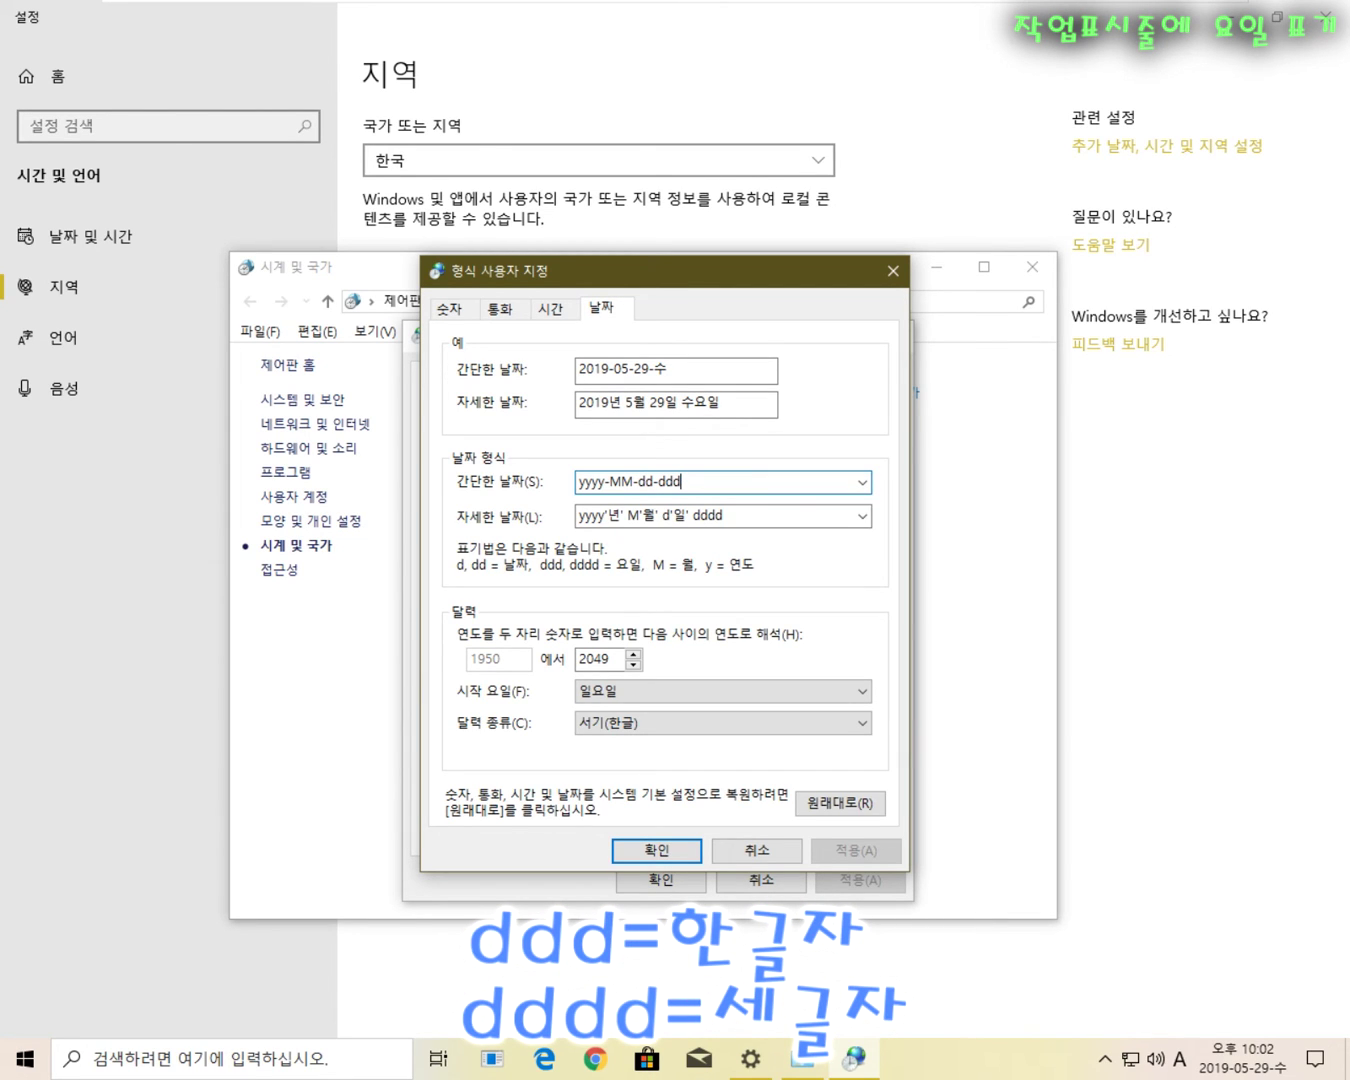
pyautogui.write('d')
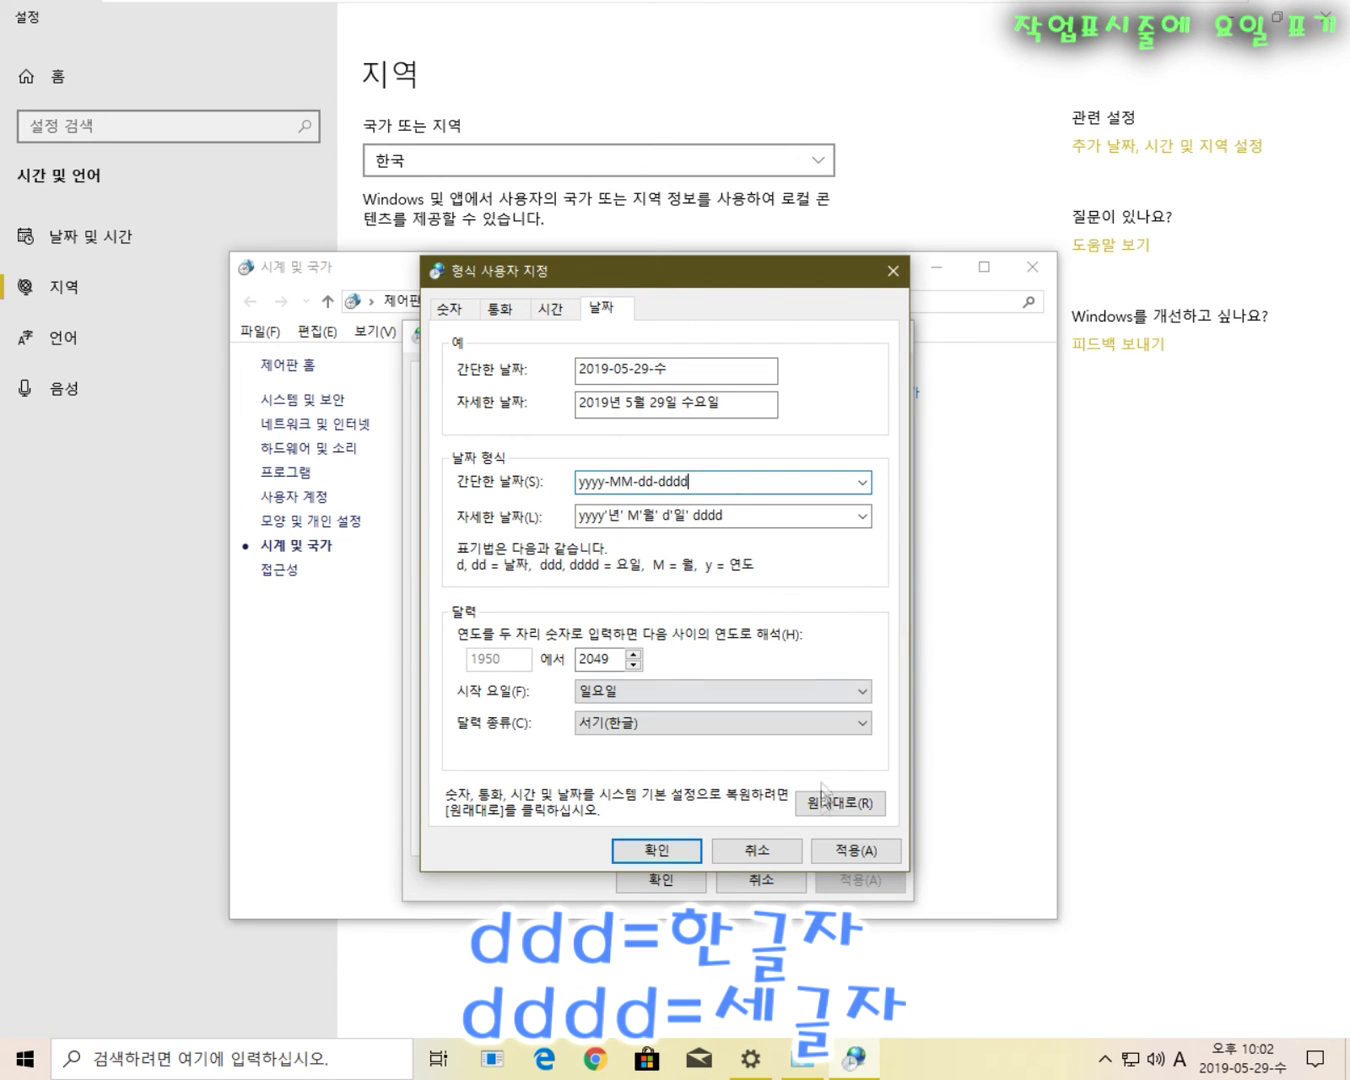
pyautogui.click(840, 853)
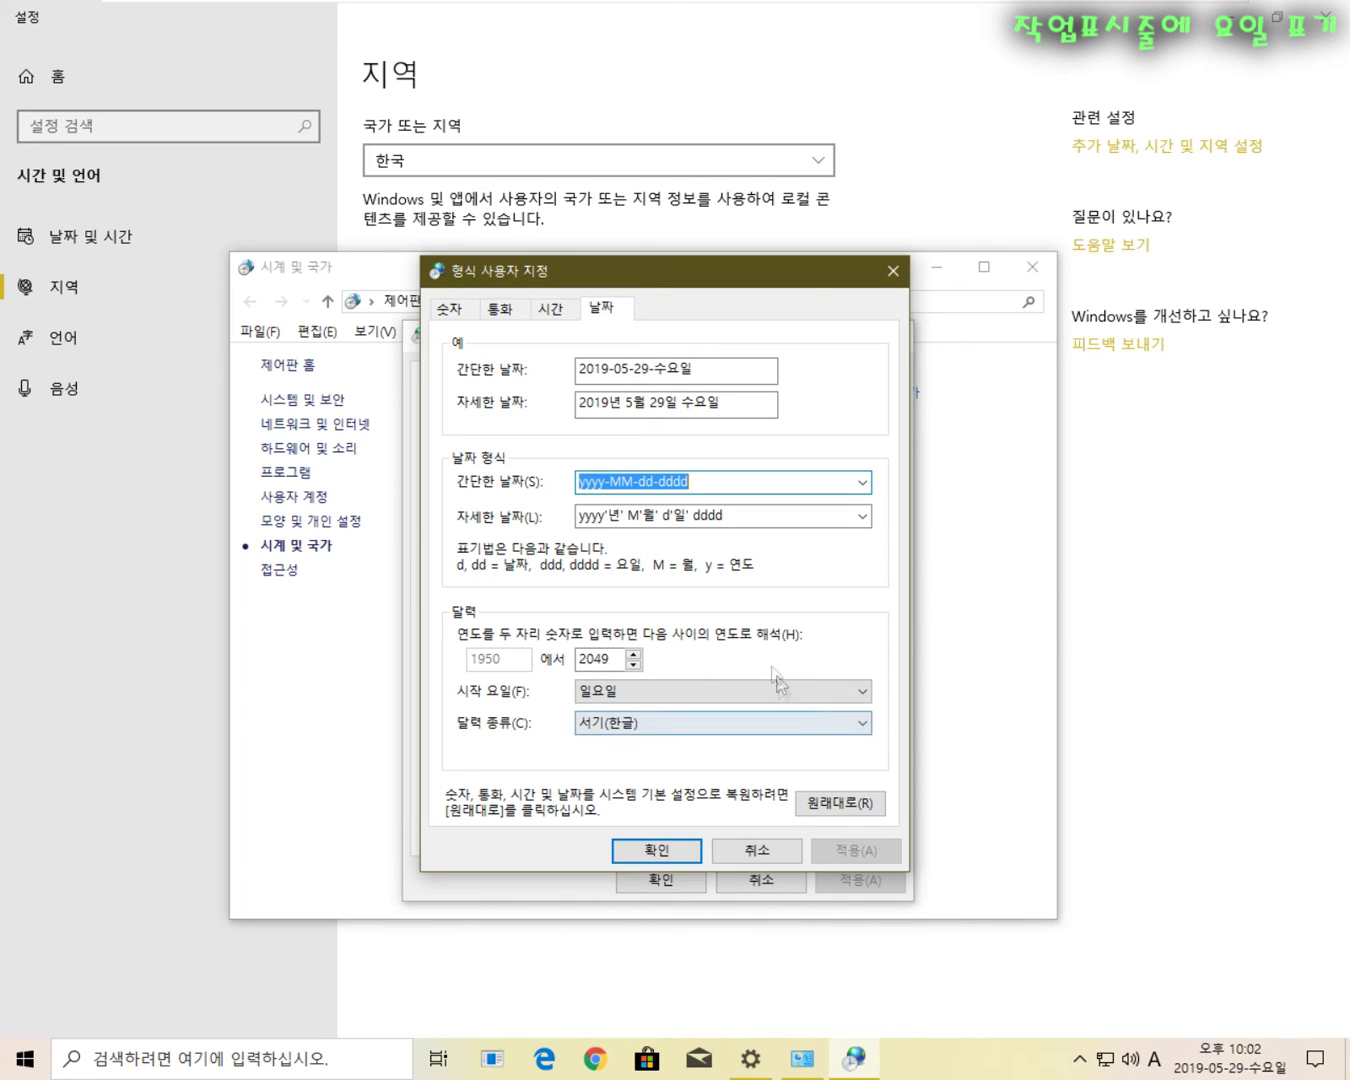
# Replace the hyphen before the weekday with a space, making the short date format yyyy-MM-dd dddd, and apply it.
pyautogui.click(660, 481)
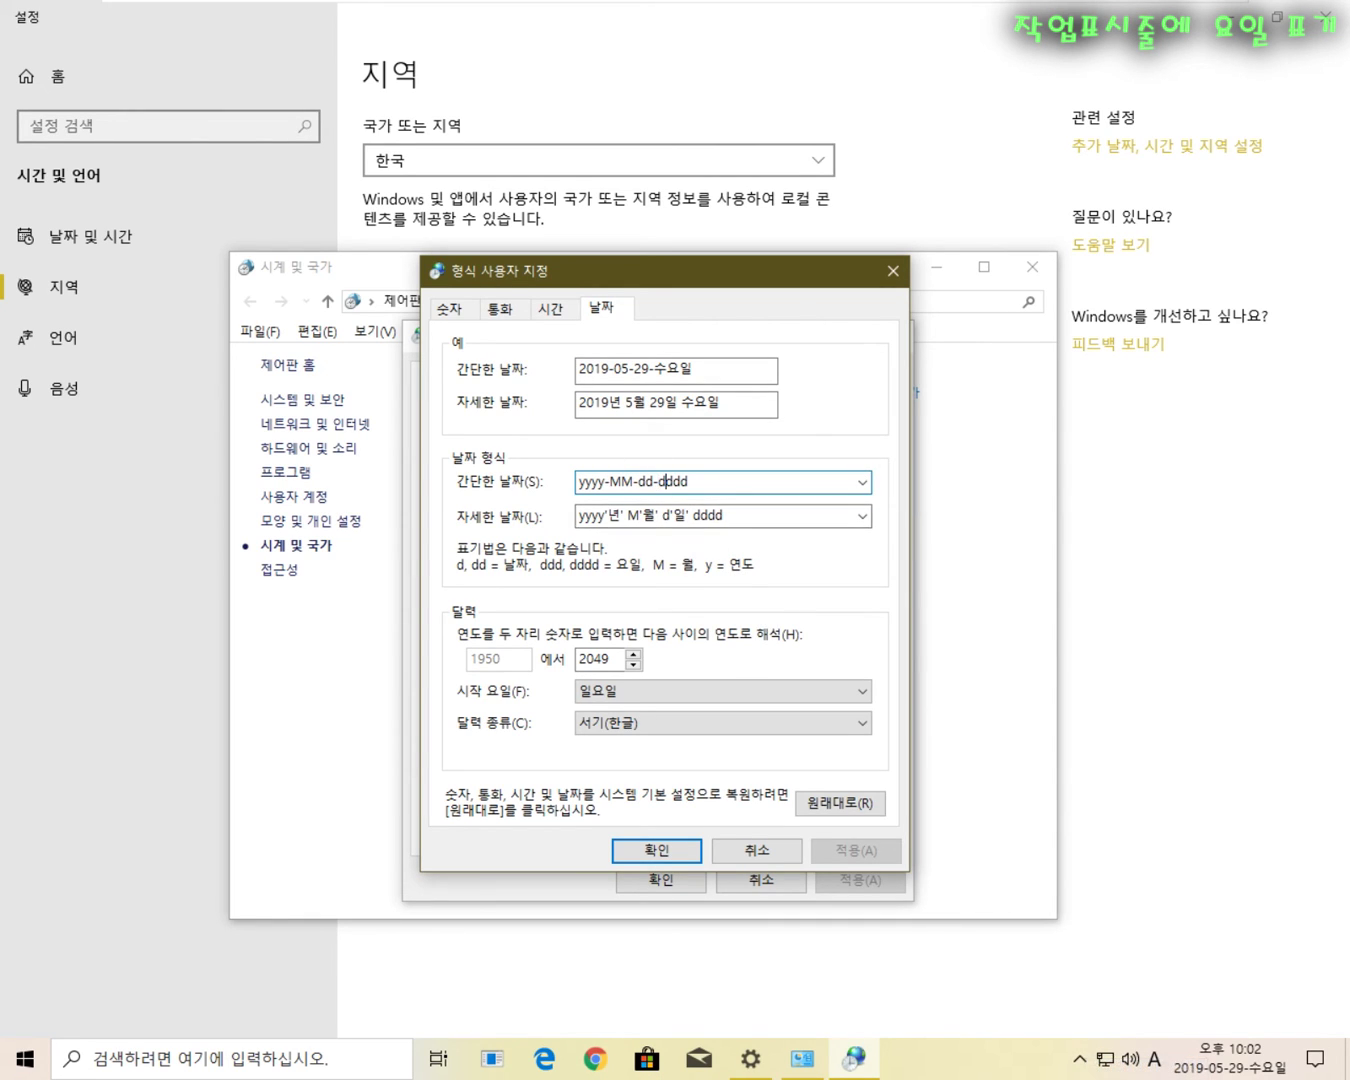
pyautogui.press('Left')
pyautogui.press('BackSpace')
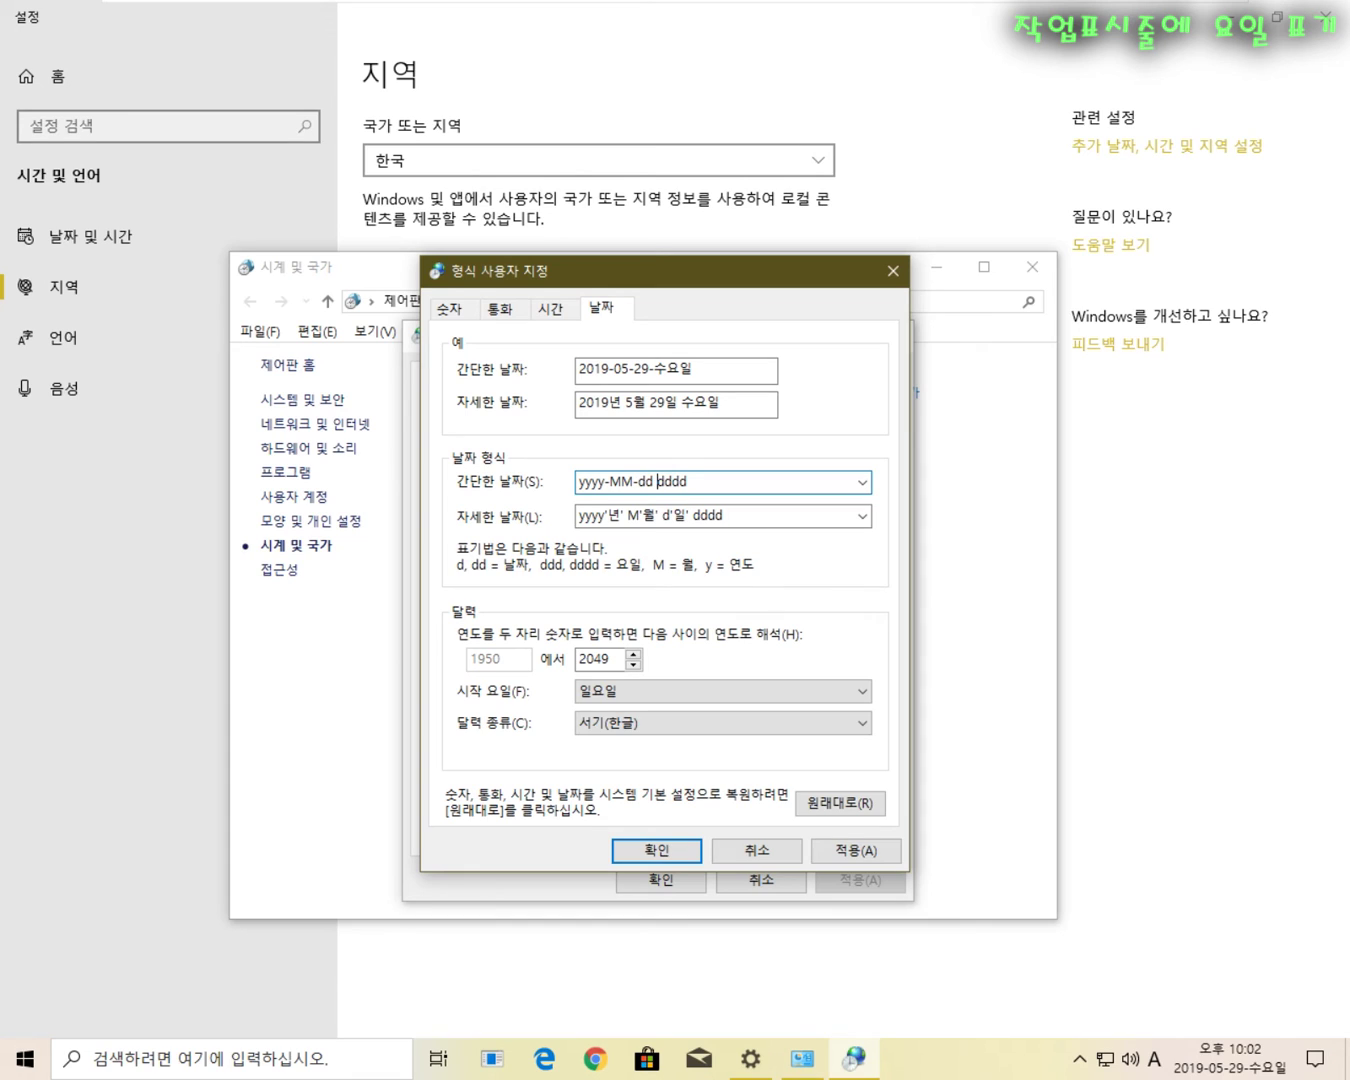
pyautogui.click(860, 851)
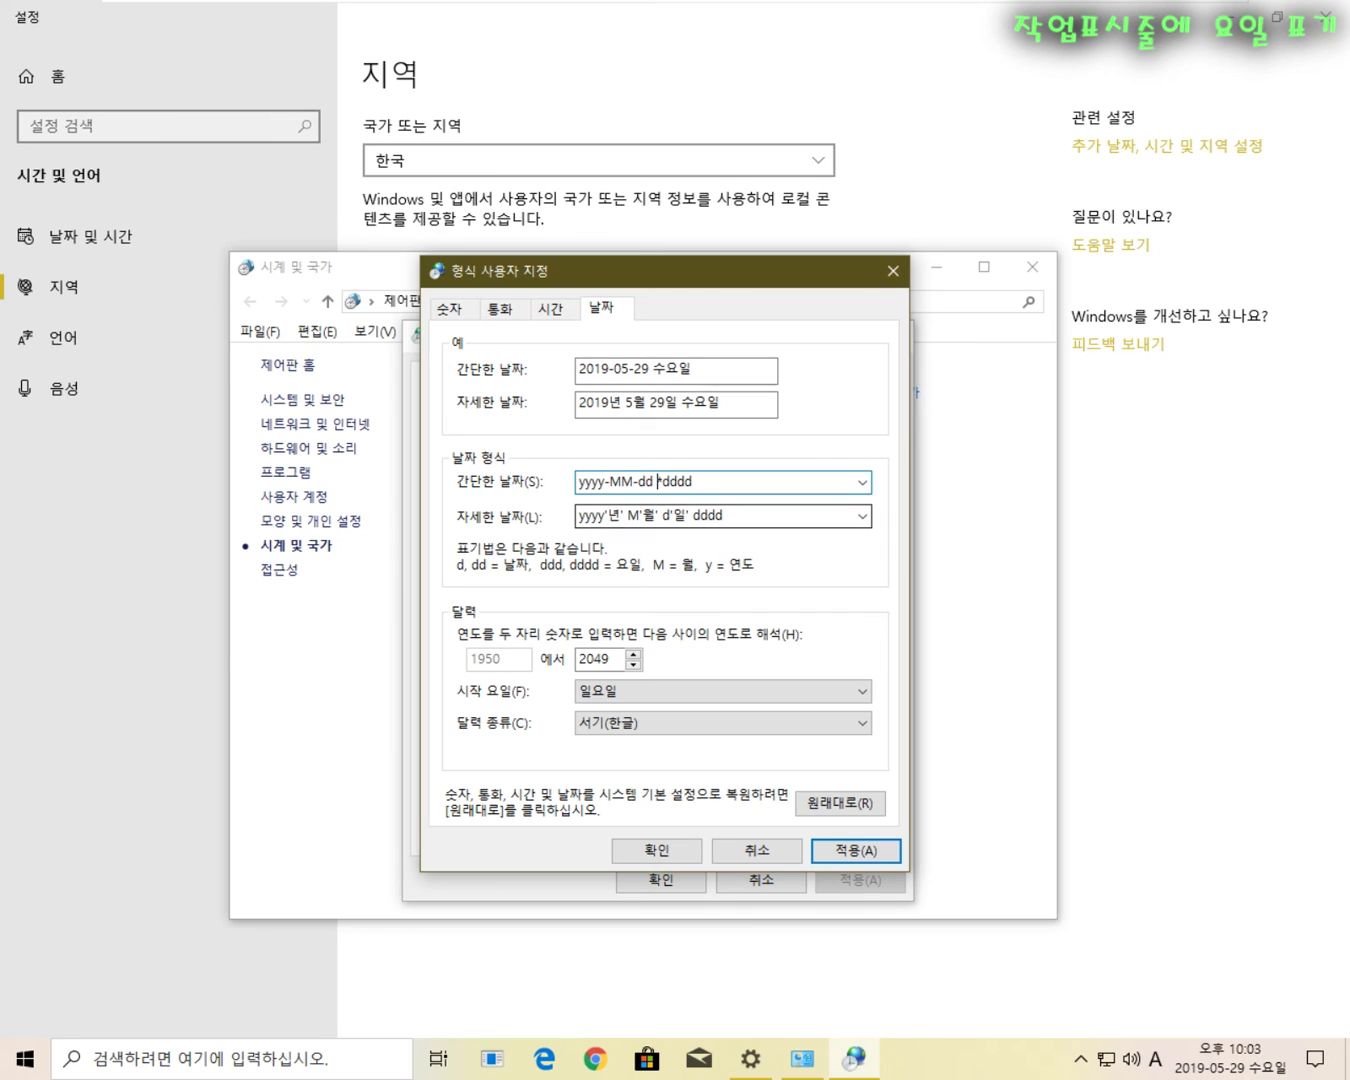
# Put a slash before the weekday, making the short date format yyyy-MM-dd /dddd, and apply it.
pyautogui.press('BackSpace')
pyautogui.press('Left')
pyautogui.press('Right')
pyautogui.write('/')
pyautogui.hotkey('alt', 'a')
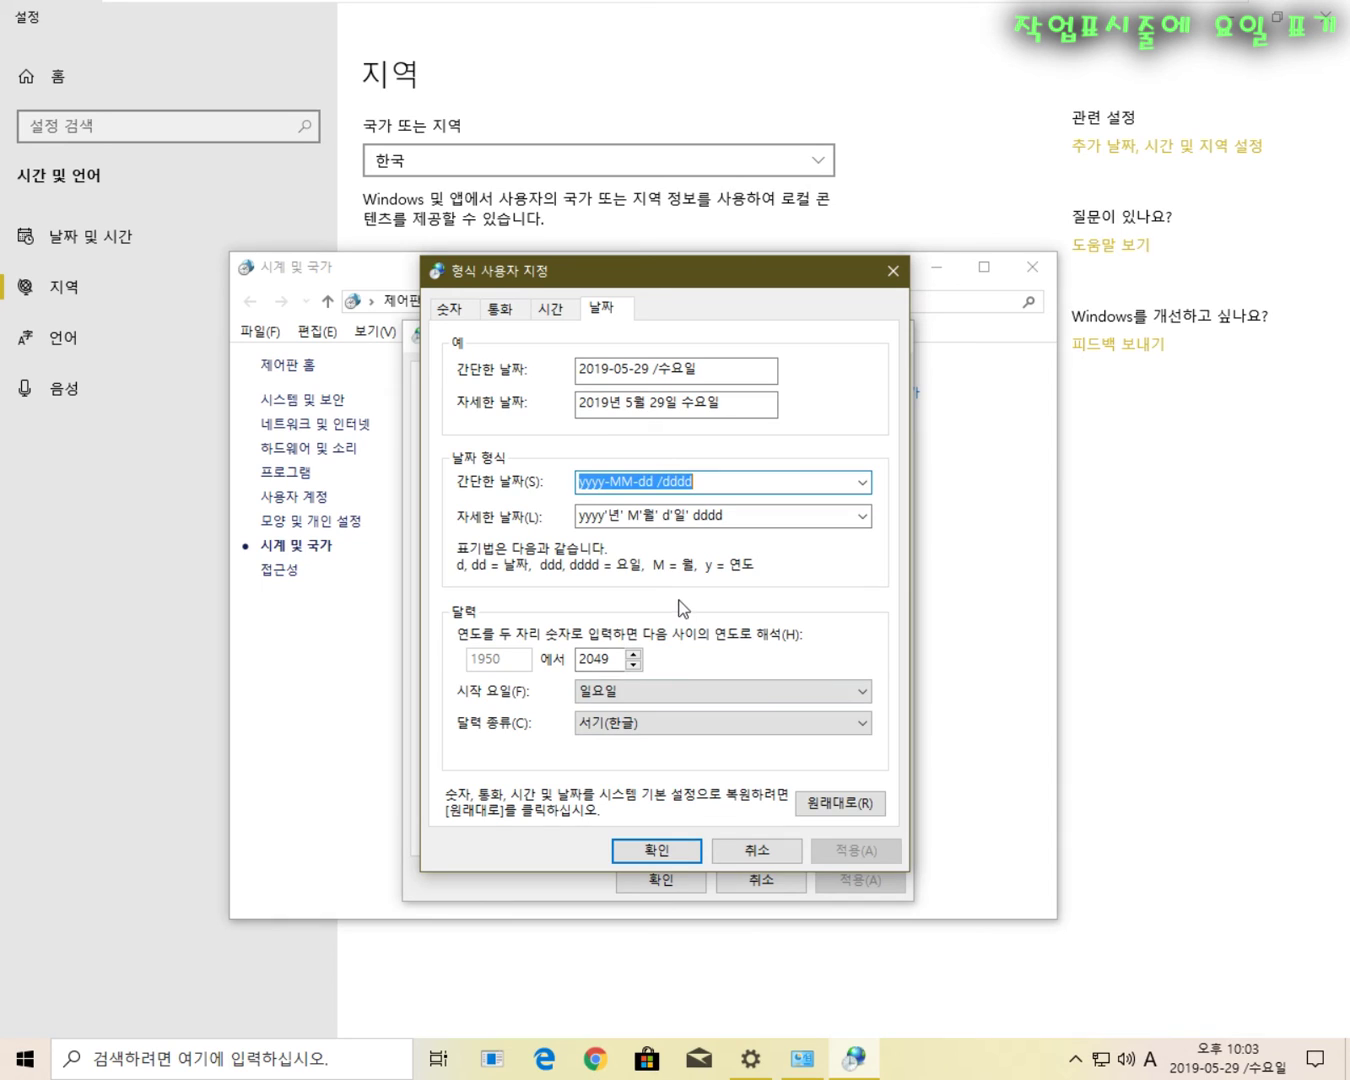
# Try to apply a short date format with an asterisk instead of the slash before the weekday.
pyautogui.click(662, 481)
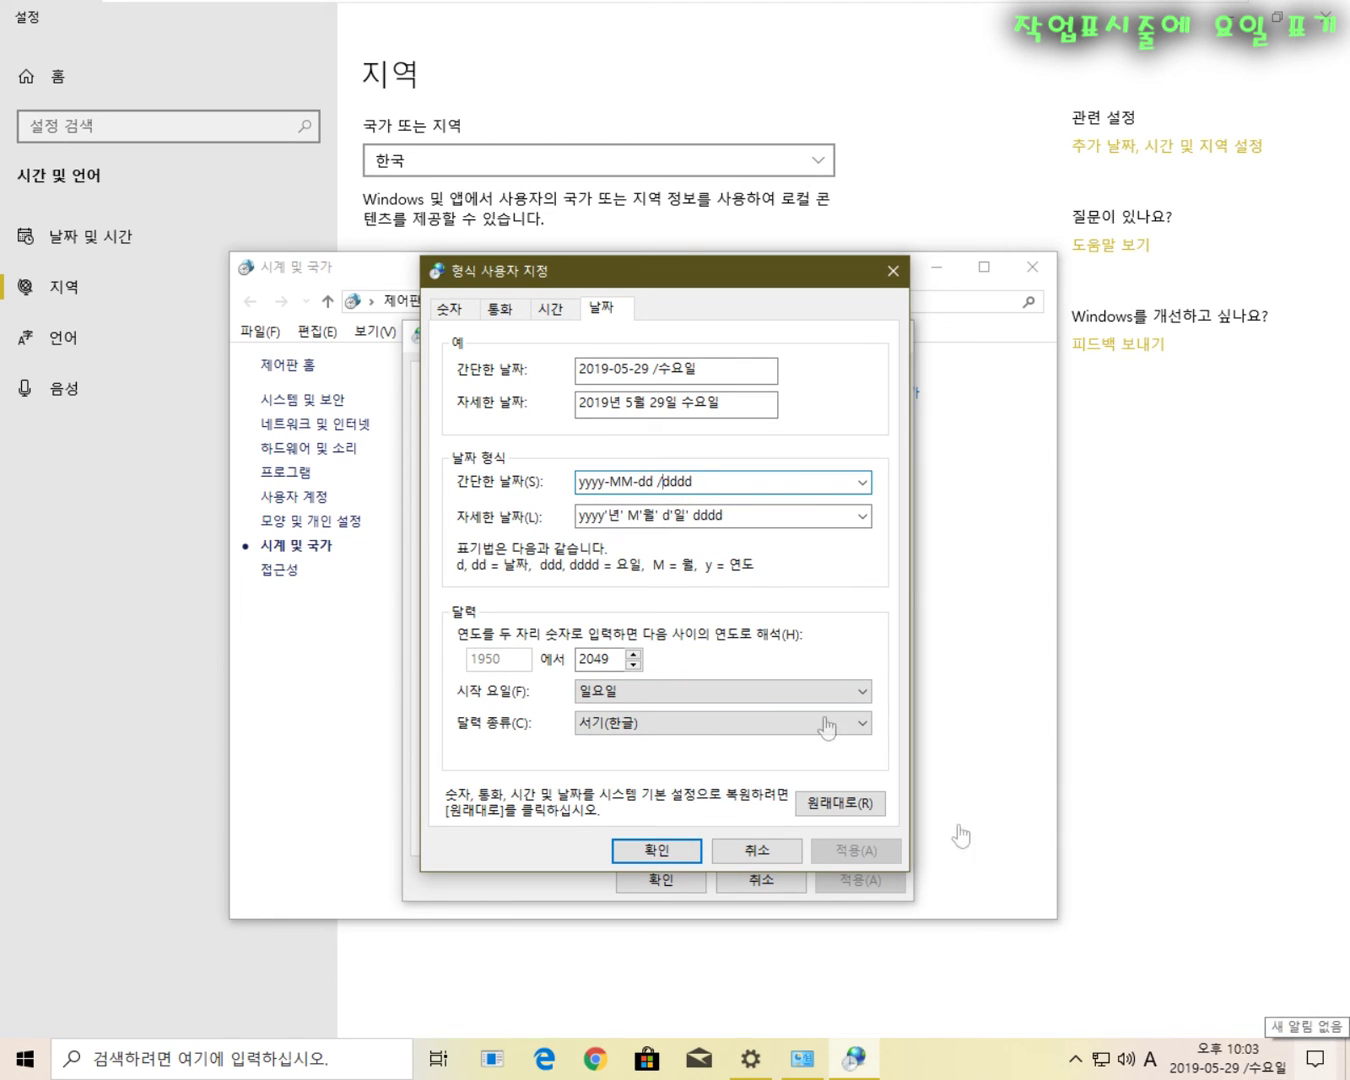
pyautogui.press('BackSpace')
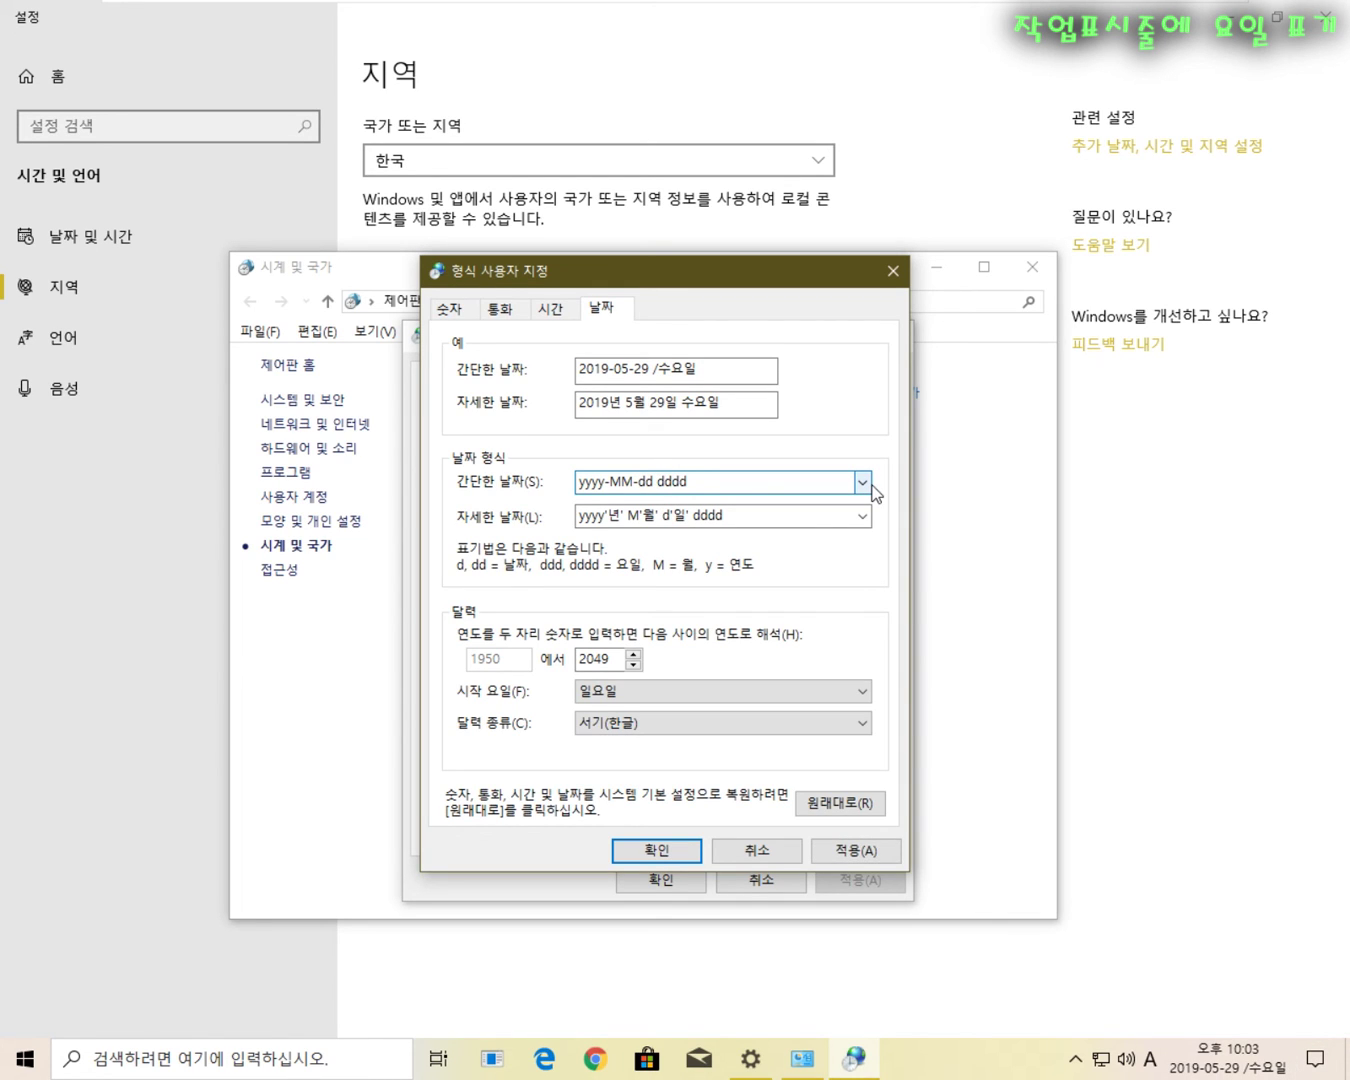
pyautogui.write('*')
pyautogui.click(858, 852)
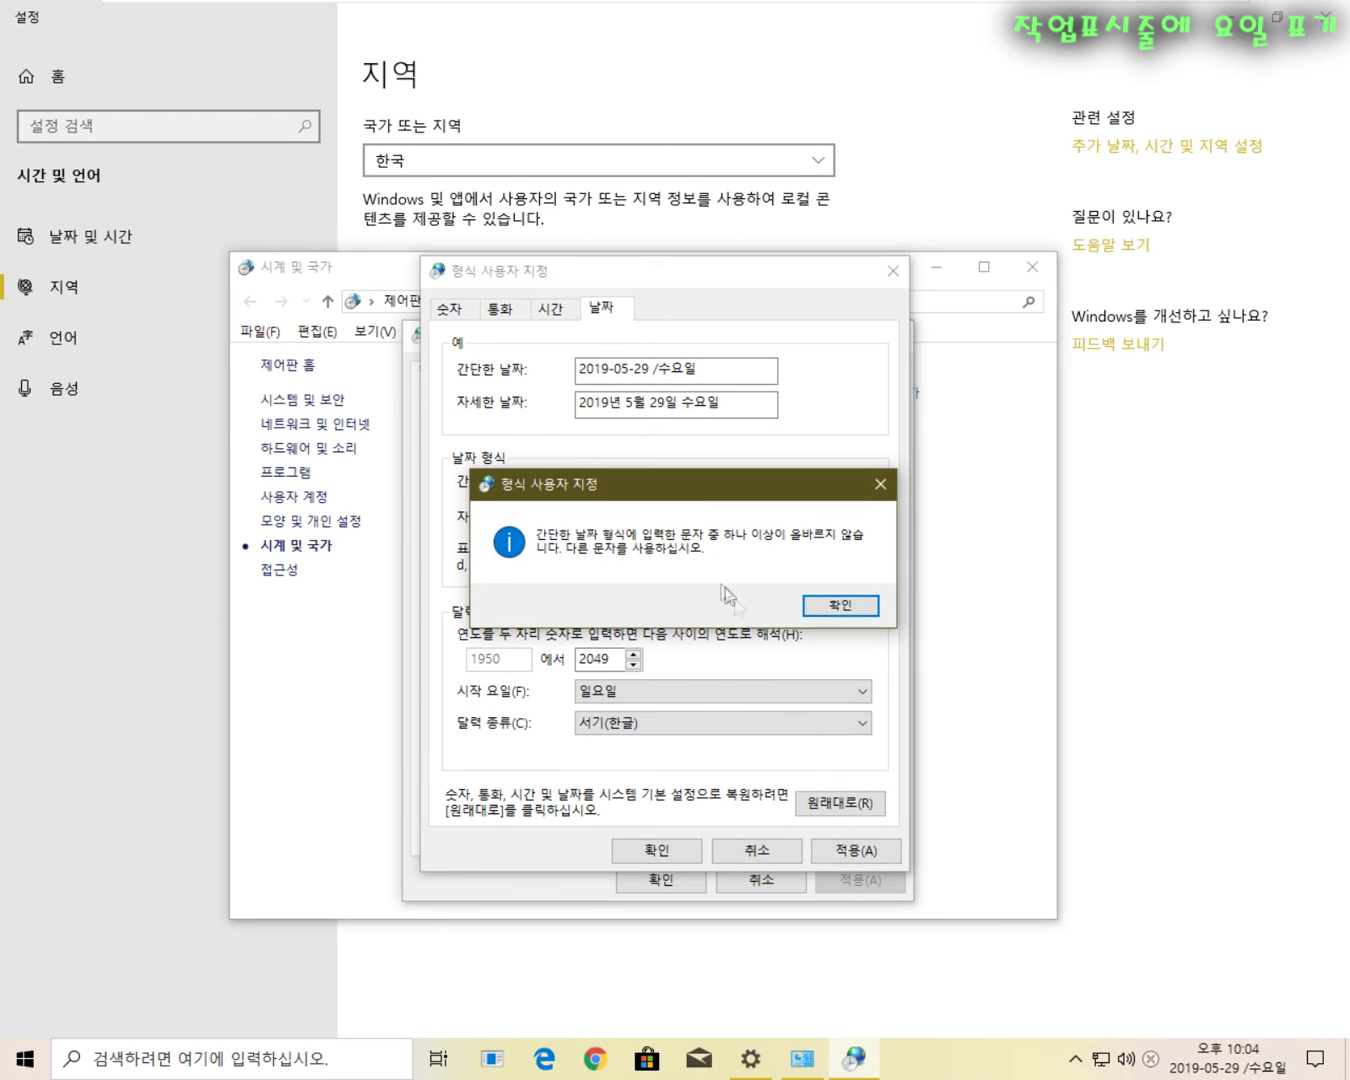
pyautogui.click(857, 606)
# Remove the asterisk before the weekday, making the short date format yyyy-MM-dd dddd, and apply it.
pyautogui.press('Right')
pyautogui.press('Left')
pyautogui.press('Left')
pyautogui.press('Left')
pyautogui.press('Left')
pyautogui.press('BackSpace')
pyautogui.press('BackSpace')
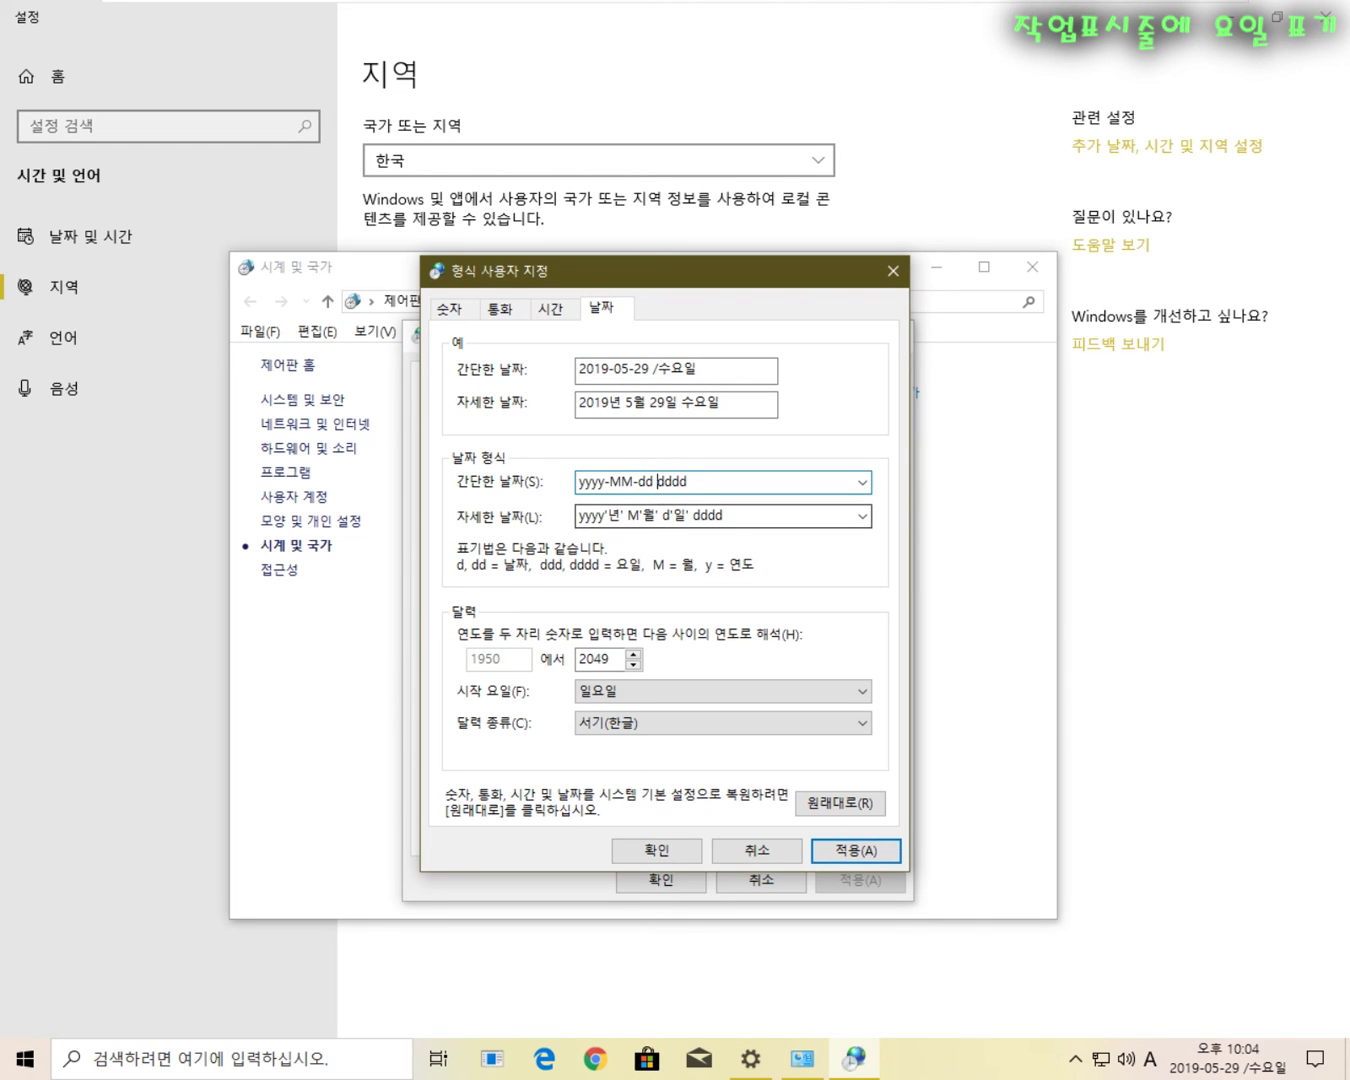
pyautogui.click(860, 850)
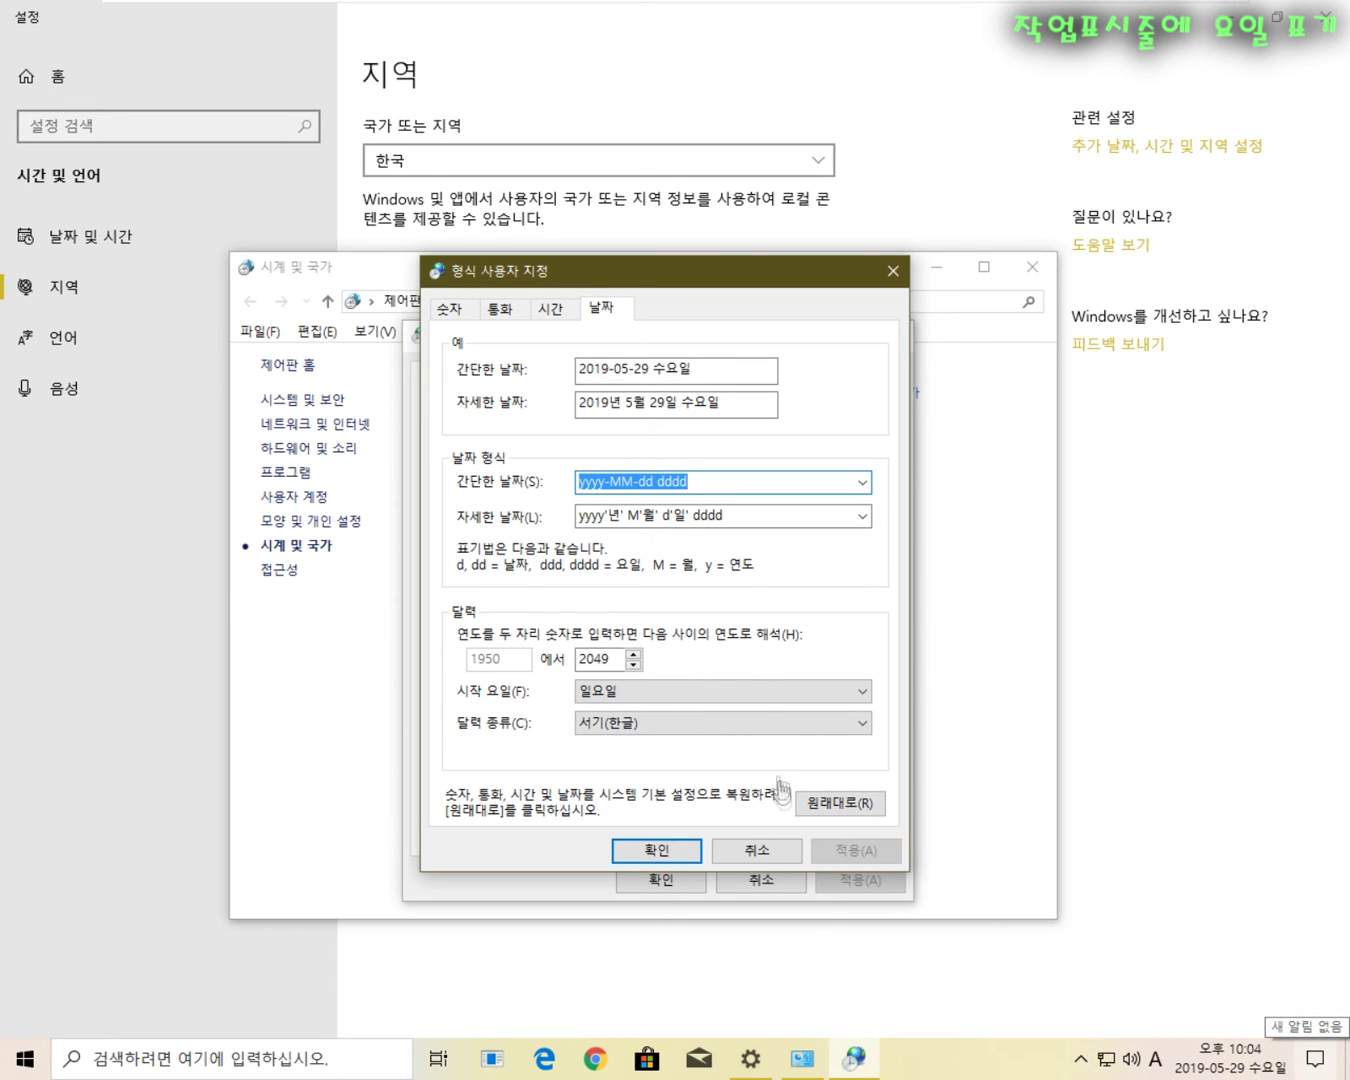
# Move the weekday code to the front, making the short date format dddd yyyy-MM-dd, and apply it.
pyautogui.press('End')
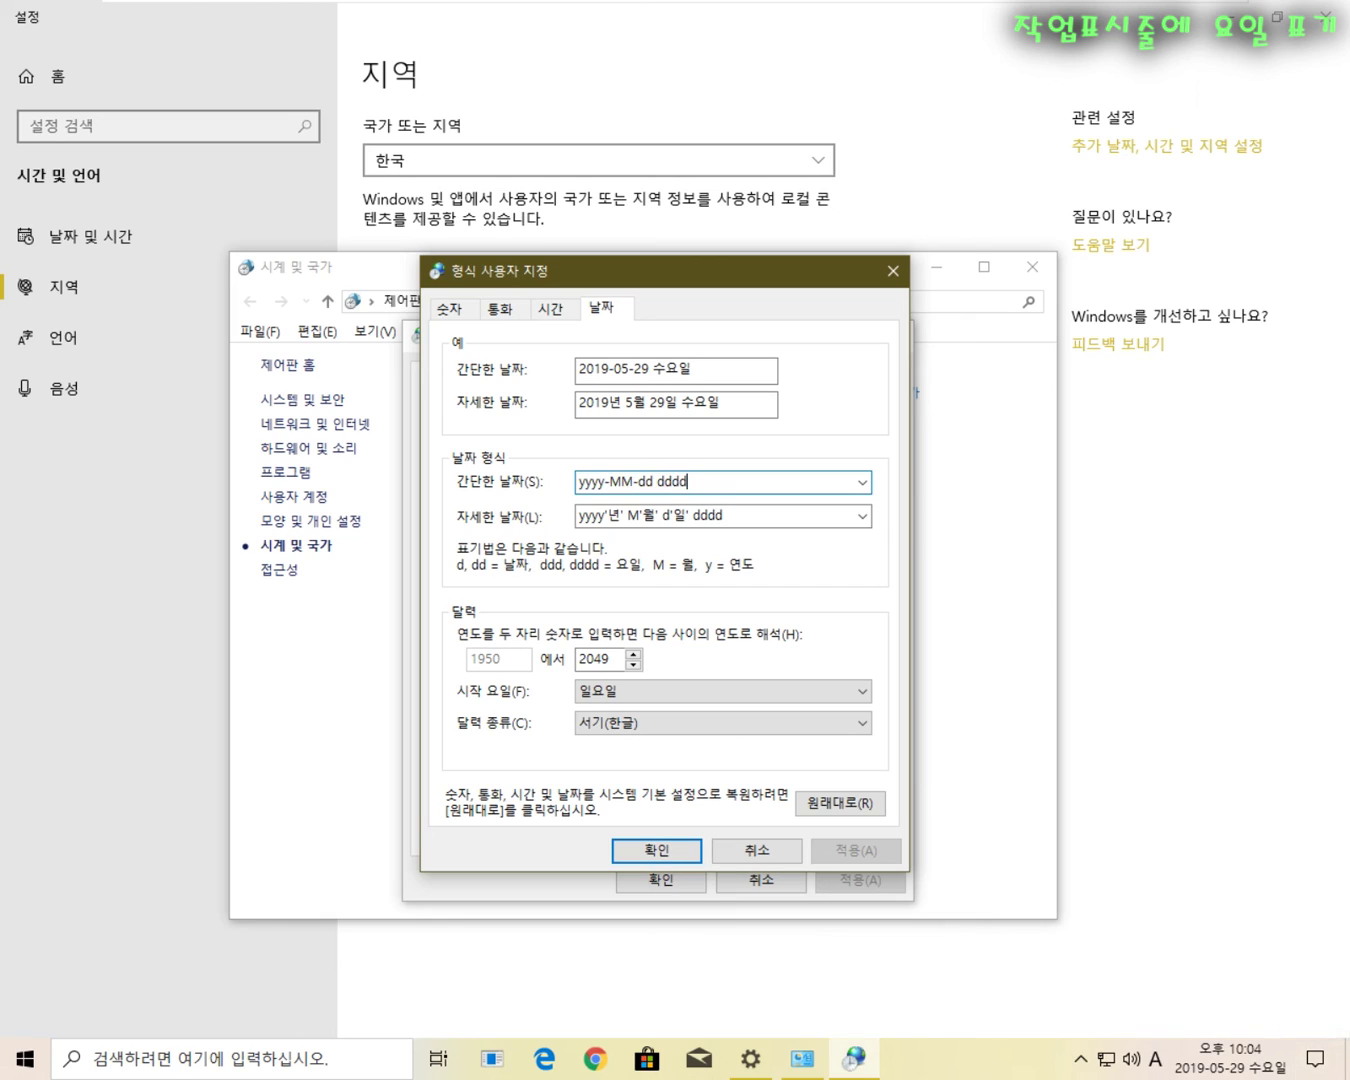
pyautogui.hotkey('shift', 'Left')
pyautogui.hotkey('shift', 'Left')
pyautogui.hotkey('shift', 'Left')
pyautogui.hotkey('shift', 'Left')
pyautogui.press('BackSpace')
pyautogui.press('BackSpace')
pyautogui.press('Home')
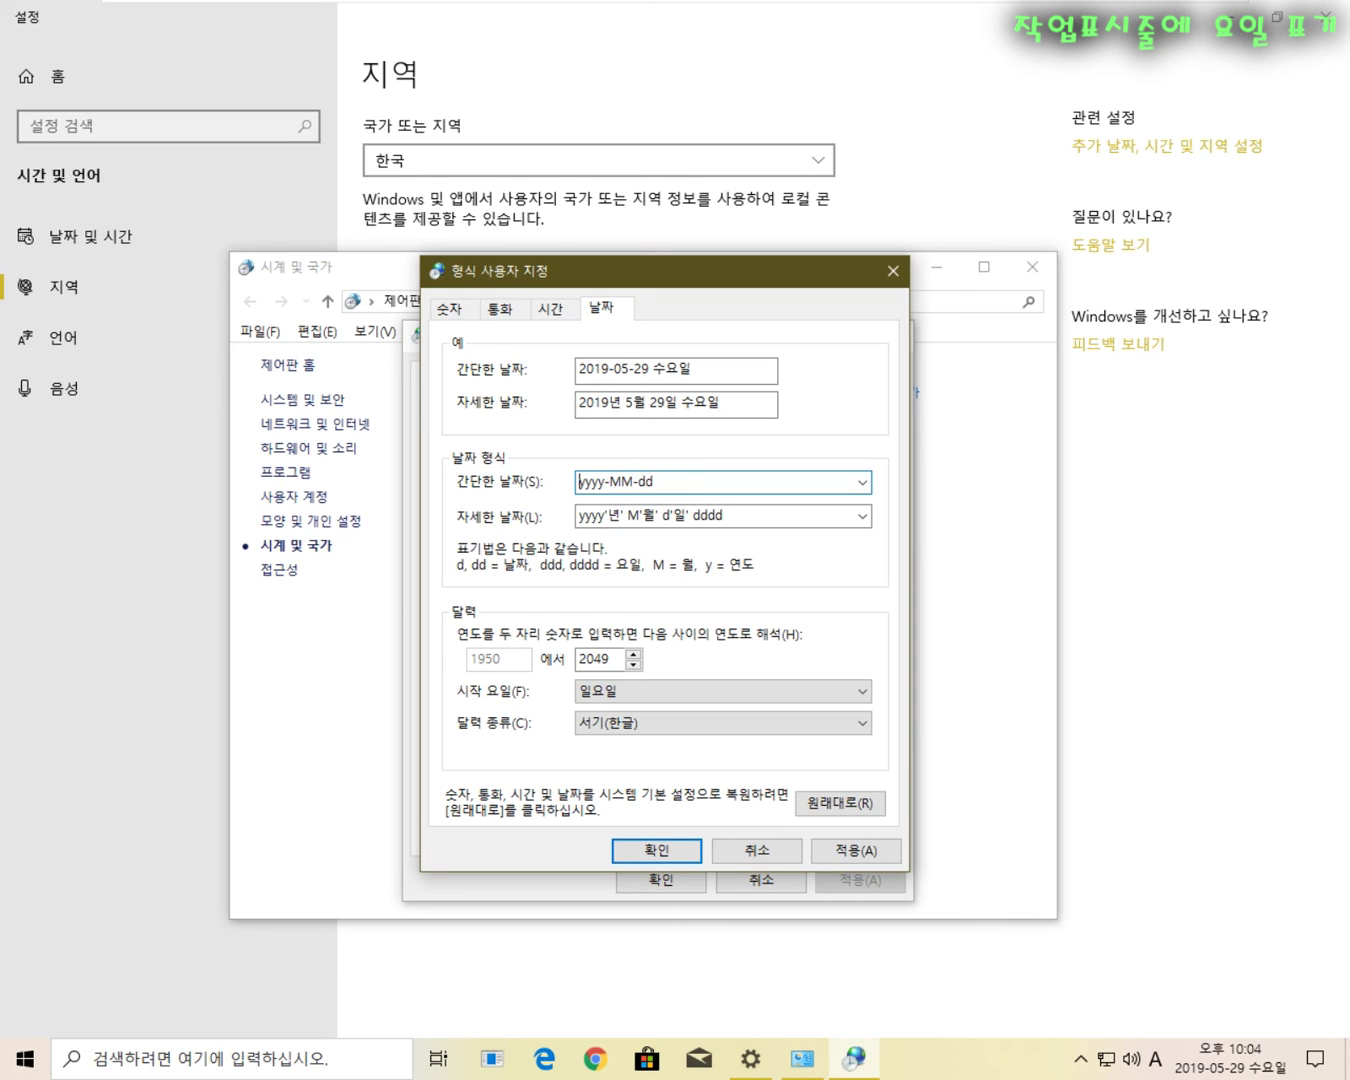
pyautogui.write('dddd')
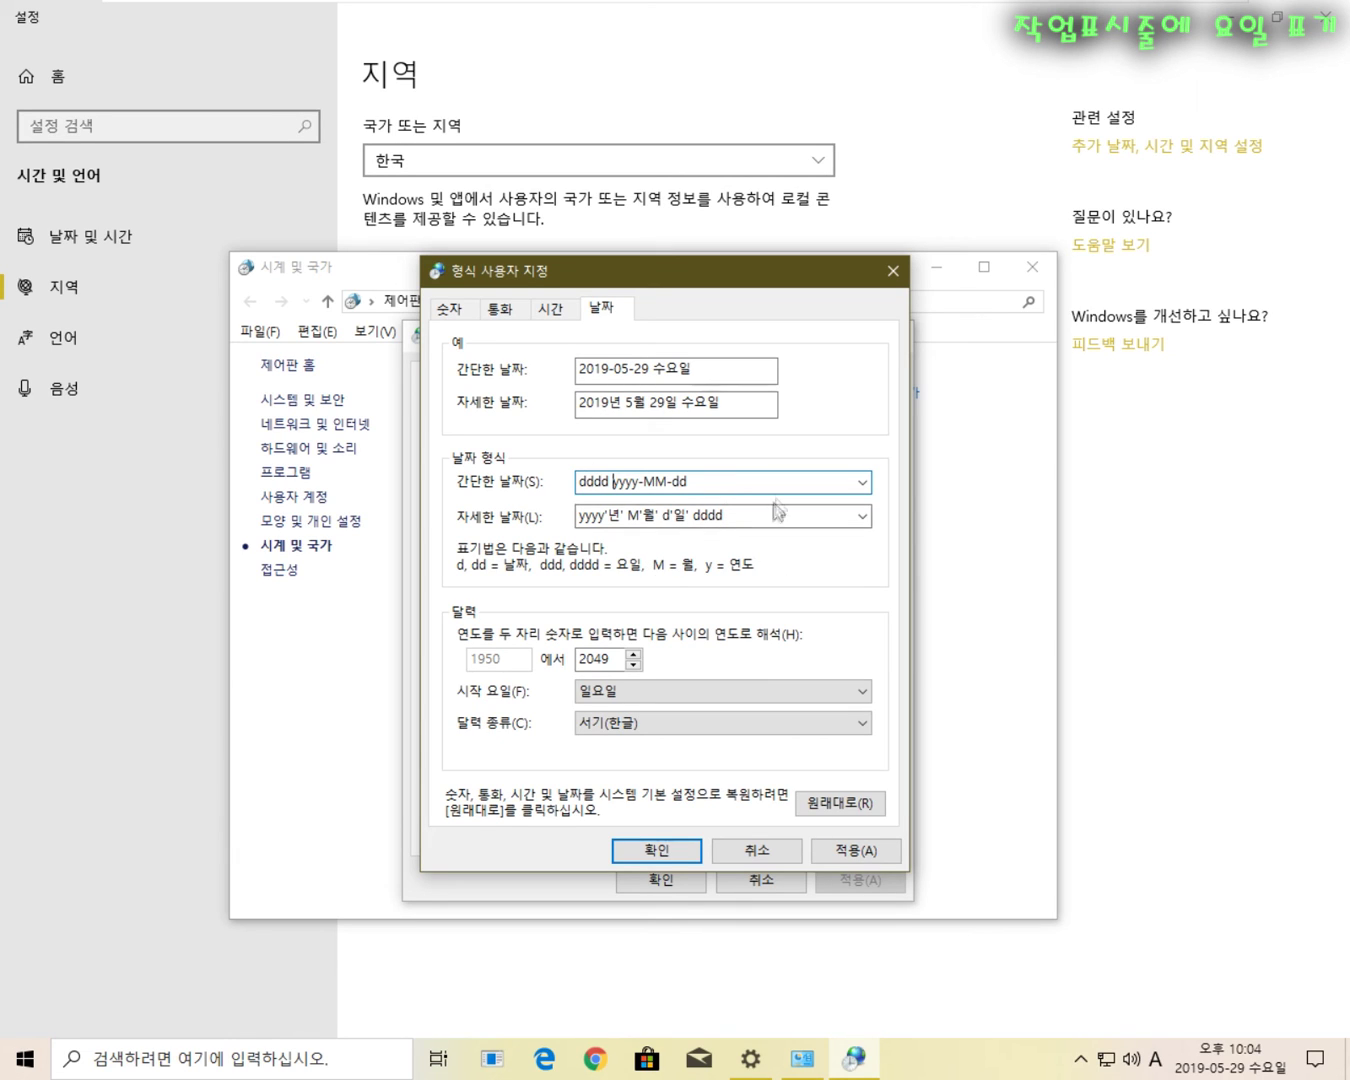
pyautogui.click(845, 852)
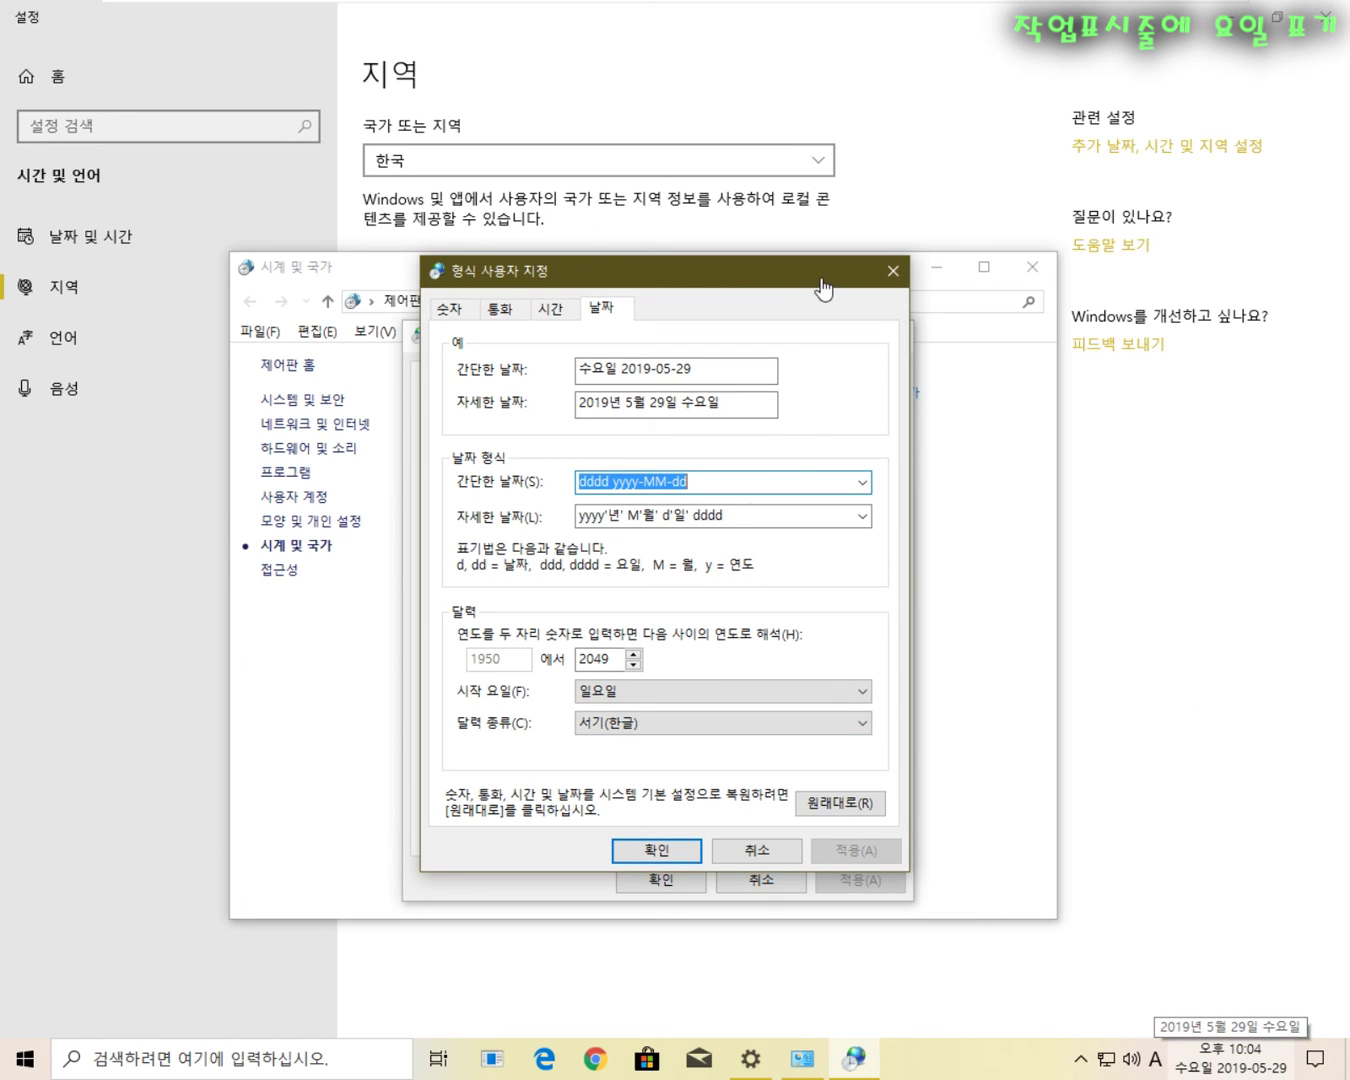
# Put the weekday code back after the date, making the short date format yyyy-MM-dd dddd, and apply it.
pyautogui.click(613, 482)
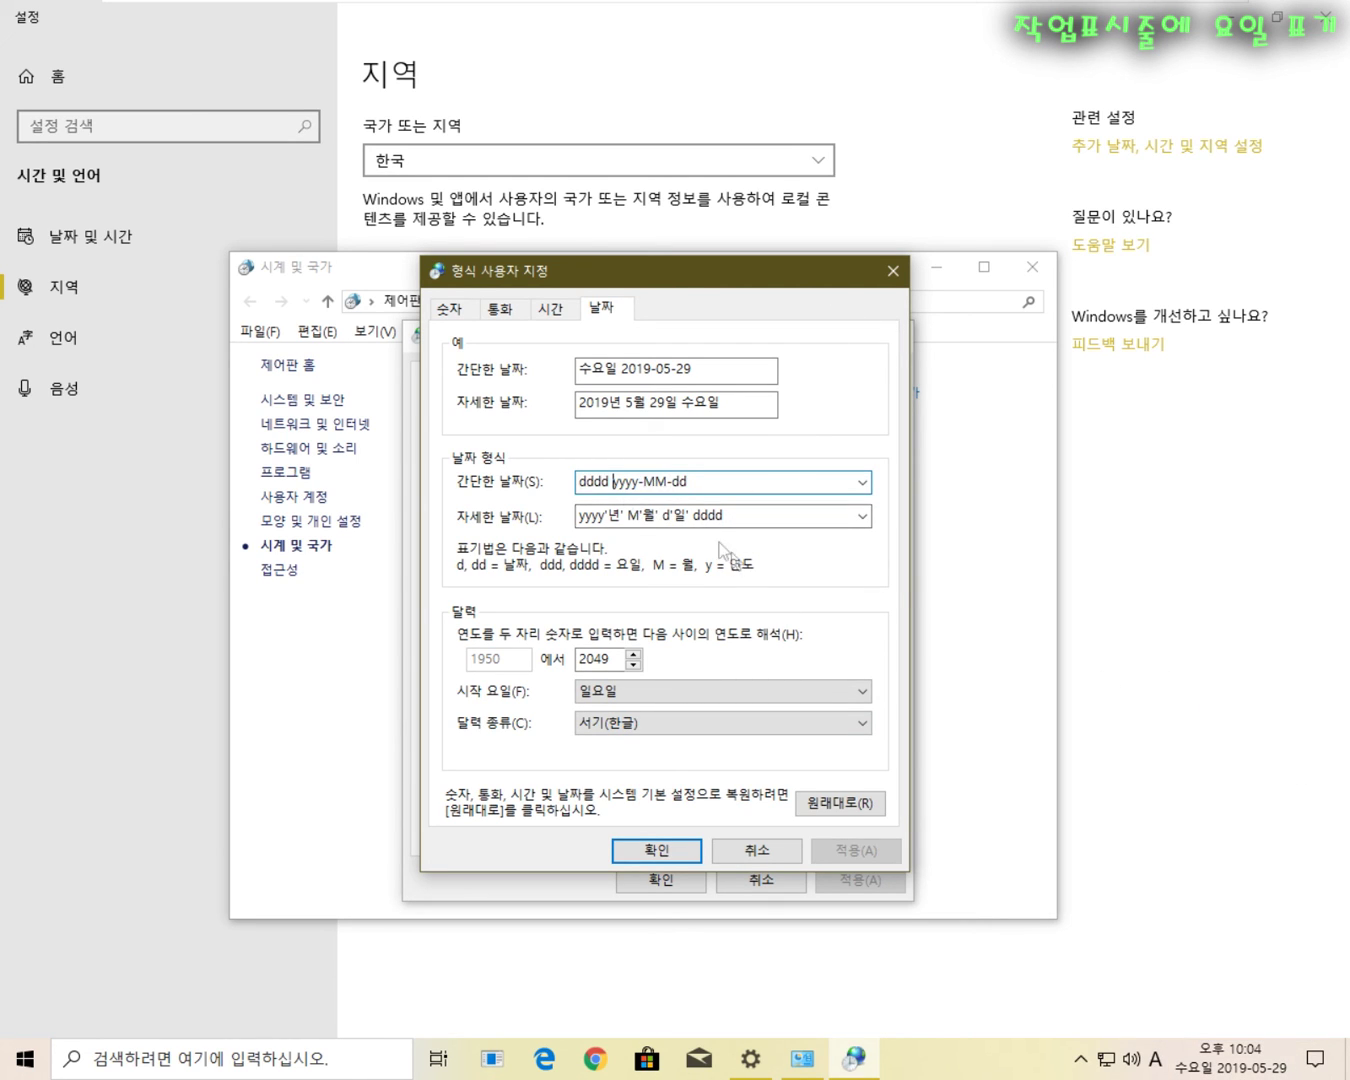
pyautogui.hotkey('shift', 'Home')
pyautogui.press('BackSpace')
pyautogui.press('Right')
pyautogui.press('Right')
pyautogui.press('Right')
pyautogui.press('Right')
pyautogui.press('End')
pyautogui.write('dddd')
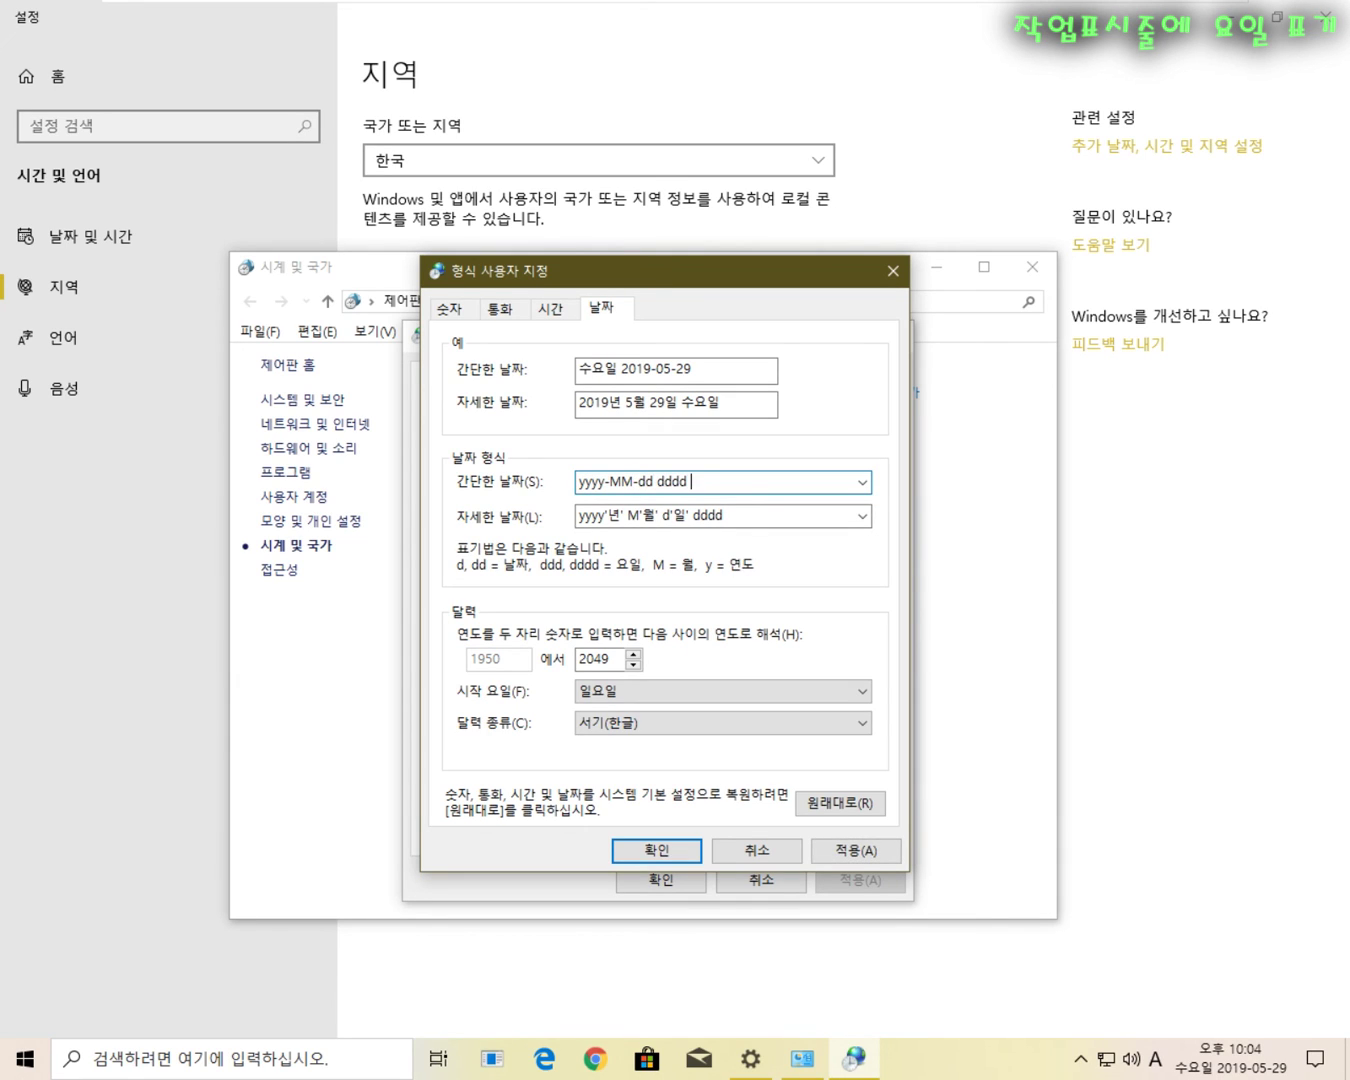
pyautogui.click(890, 845)
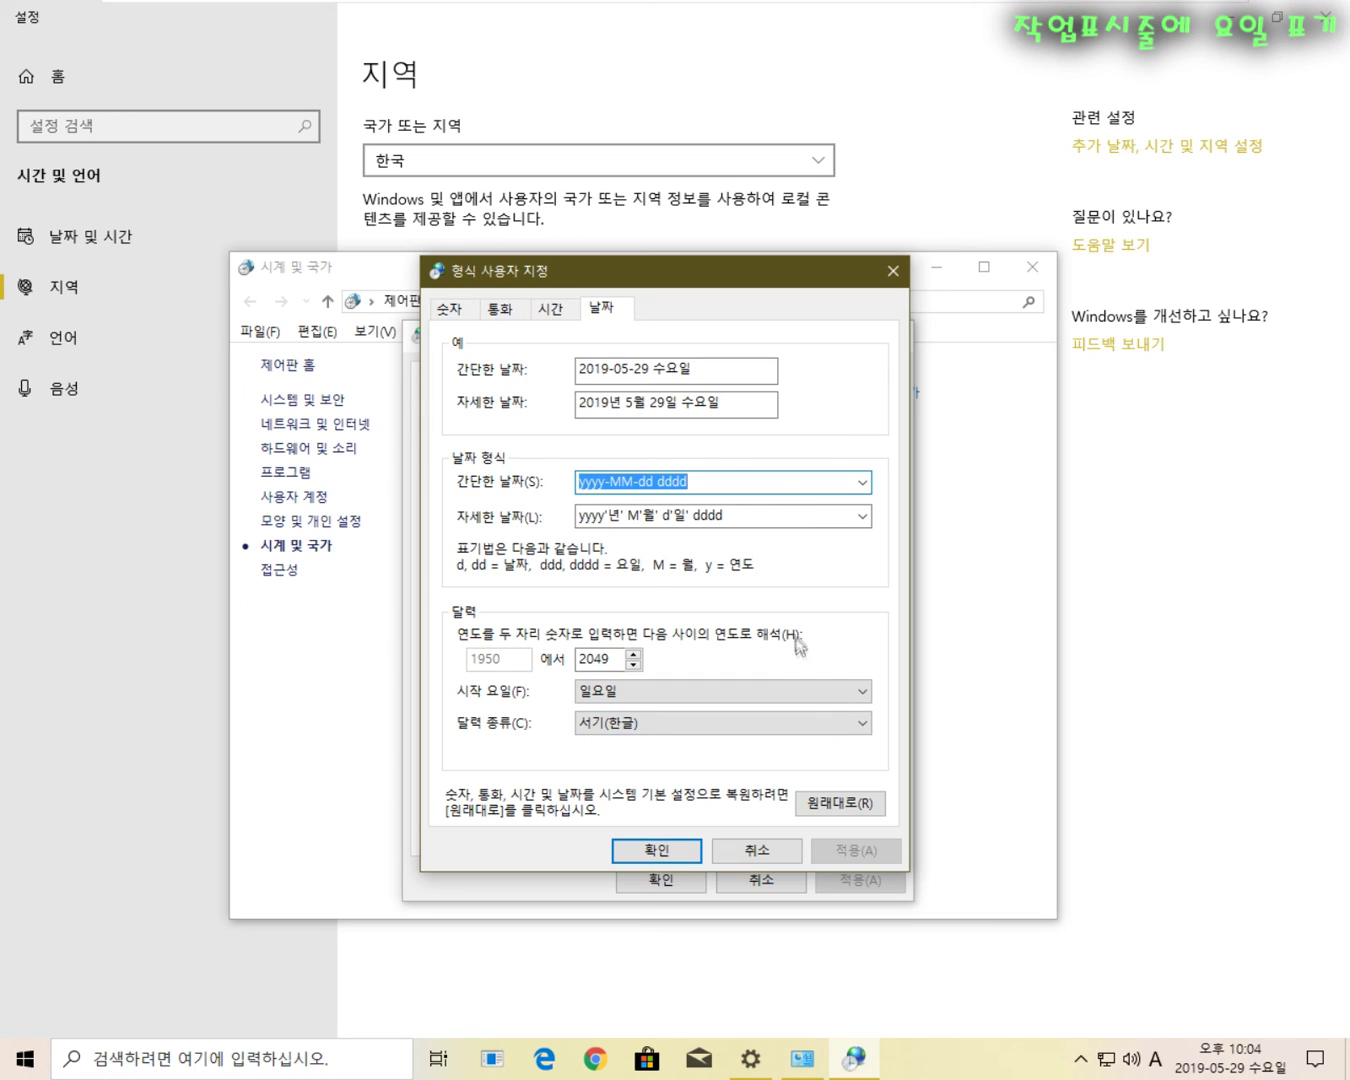
# Shorten the year code to two digits, making the short date format yy-MM-dd dddd, and apply it.
pyautogui.click(606, 481)
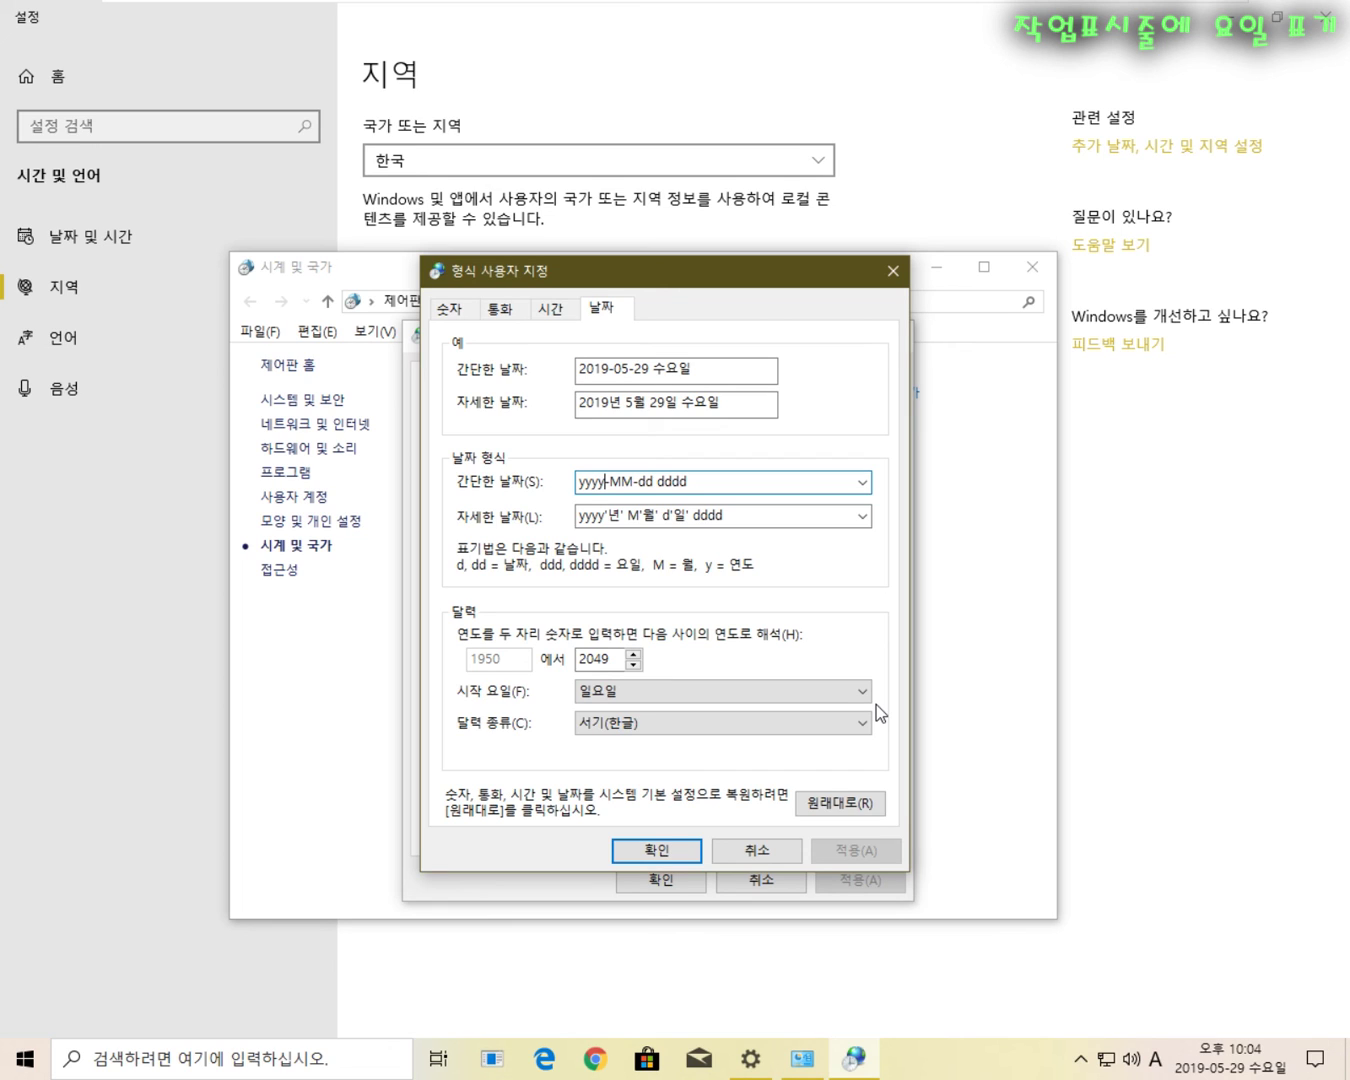
pyautogui.press('BackSpace')
pyautogui.press('BackSpace')
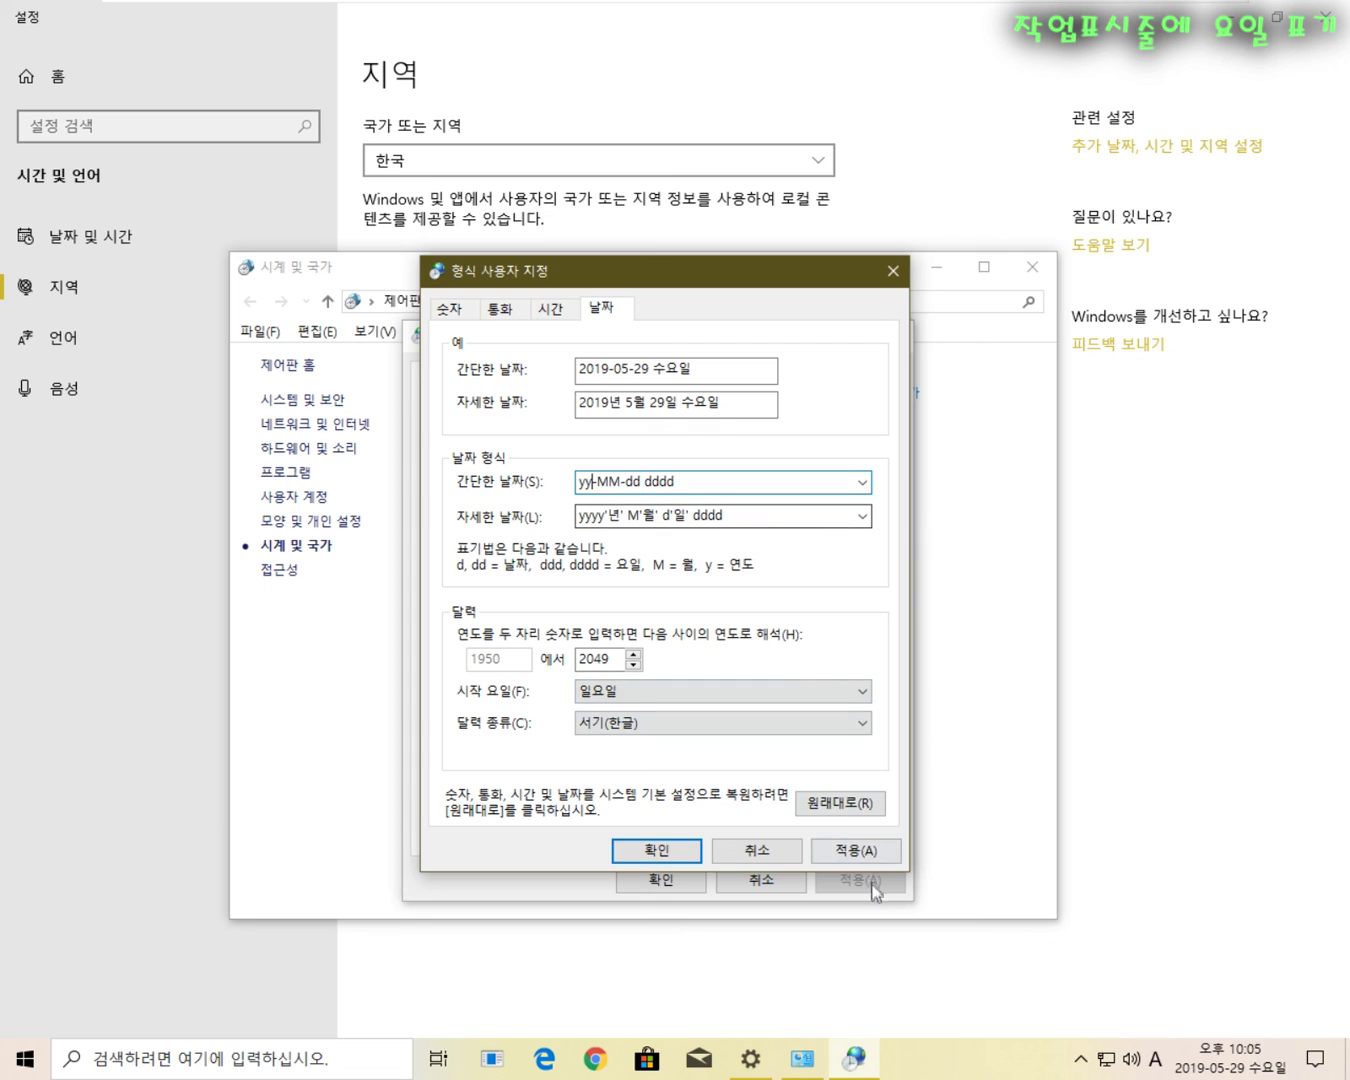
pyautogui.click(862, 850)
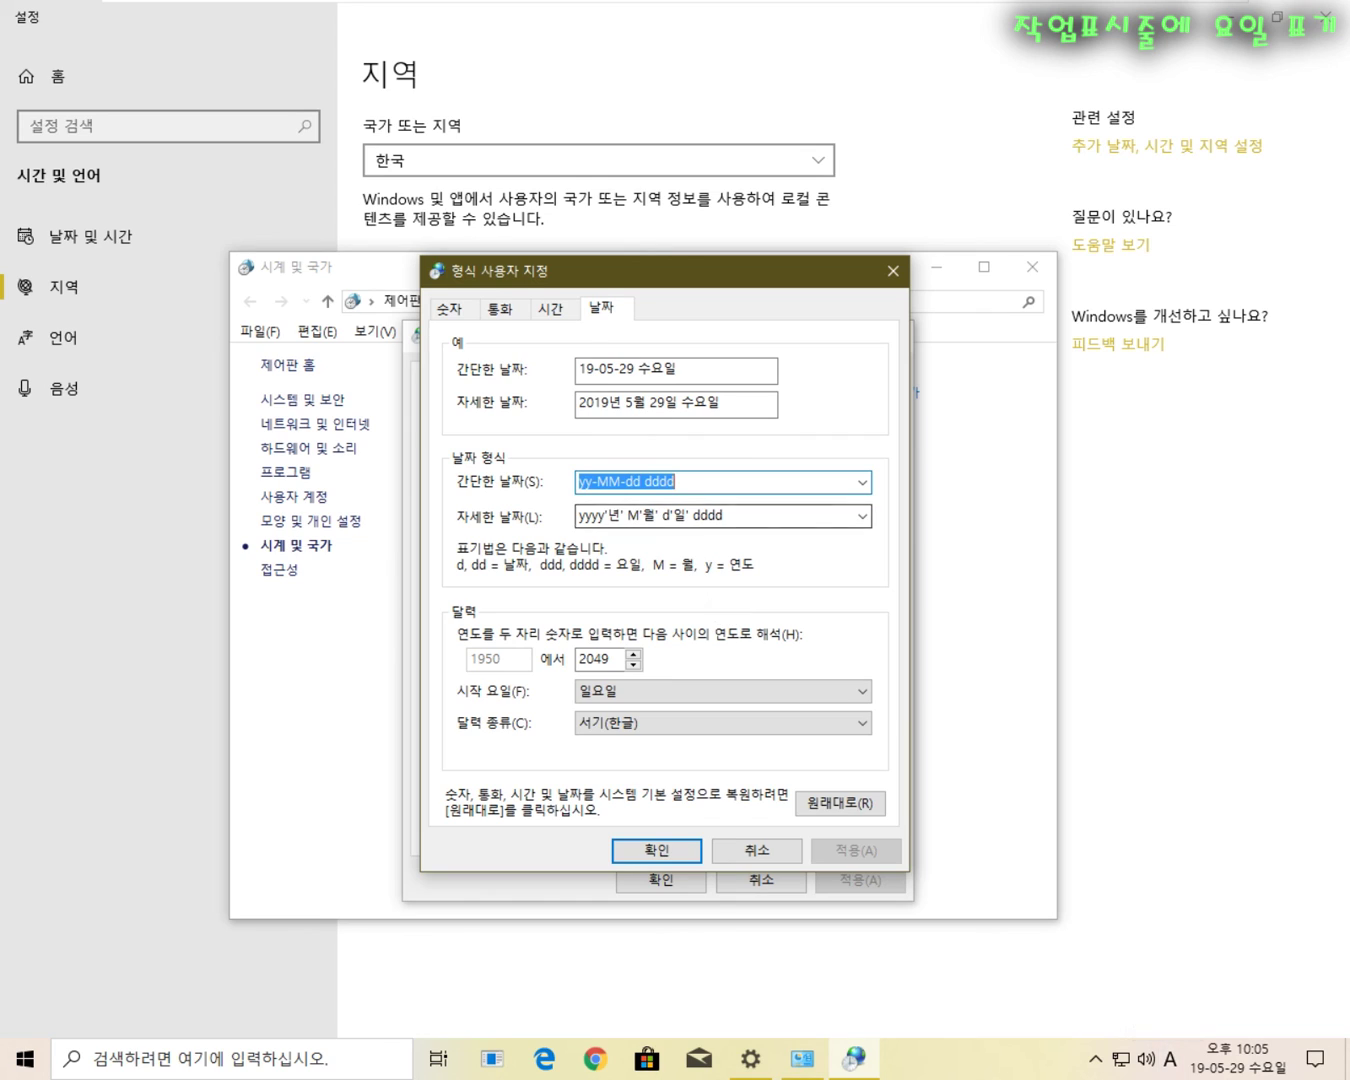
# Try to apply the short date format yy년-MM-dd dddd, with the Korean year character after the year code.
pyautogui.click(592, 485)
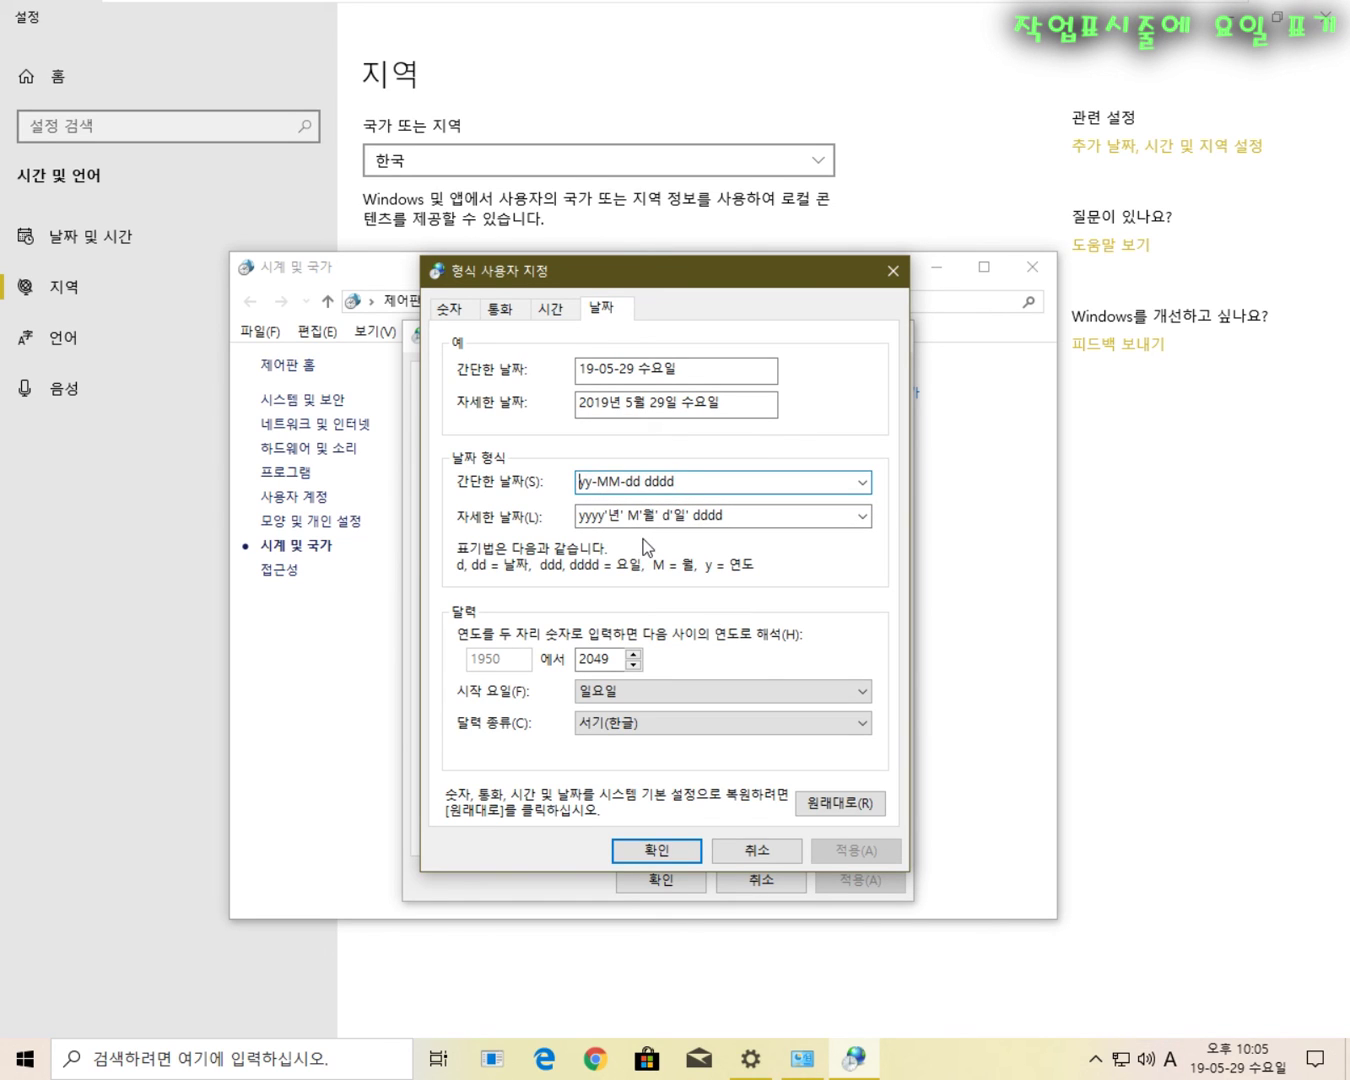
pyautogui.press('Hangul')
pyautogui.write('년')
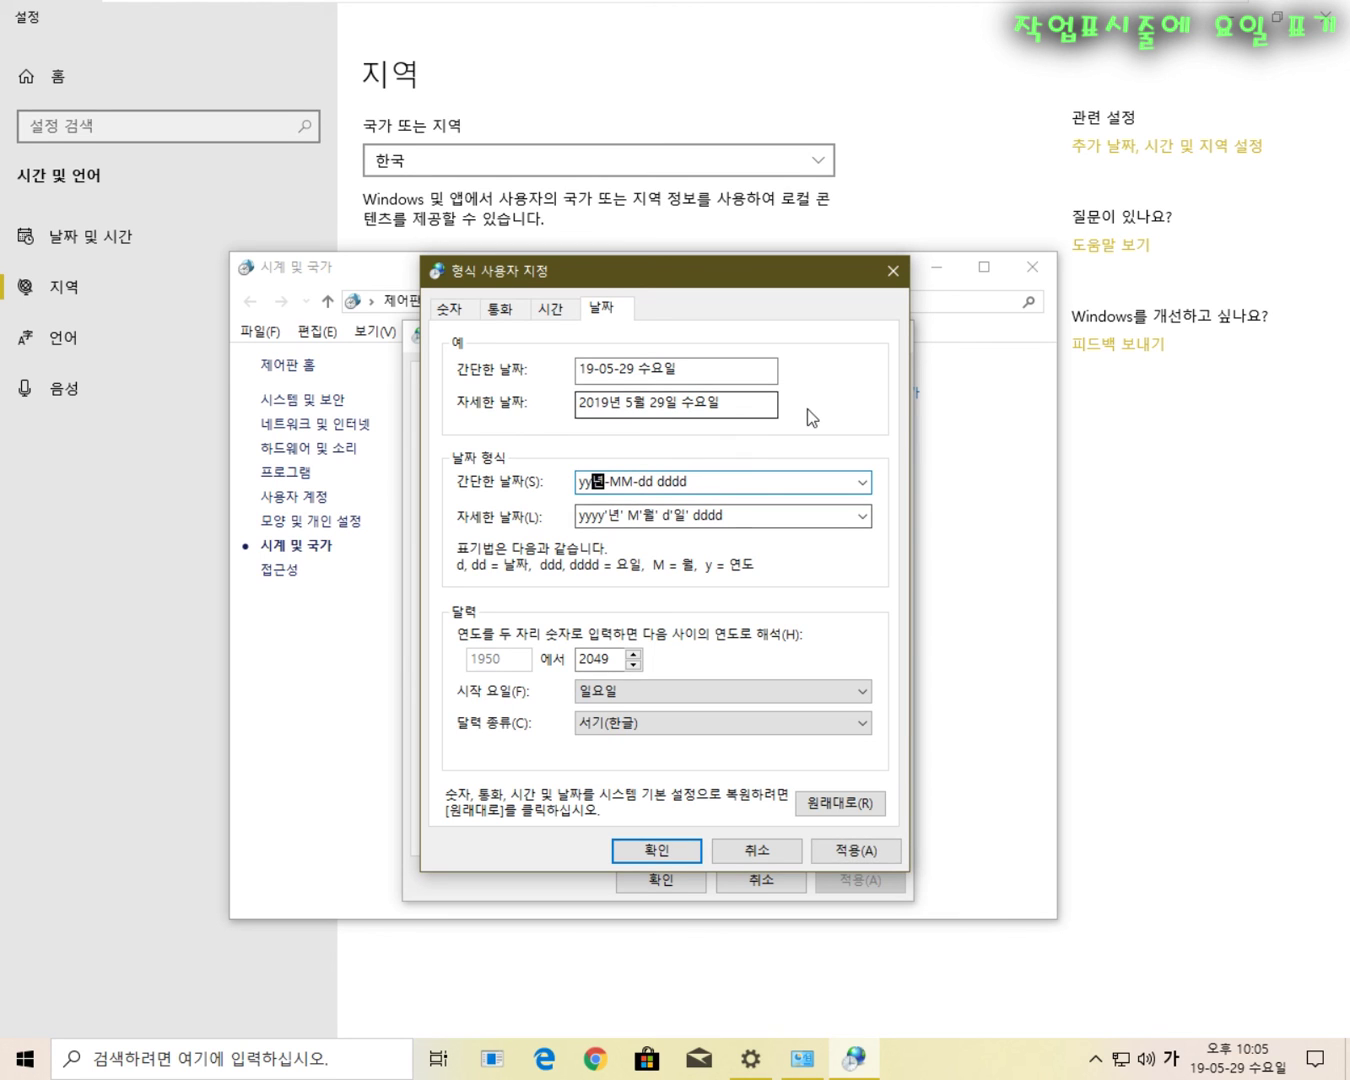
pyautogui.click(851, 851)
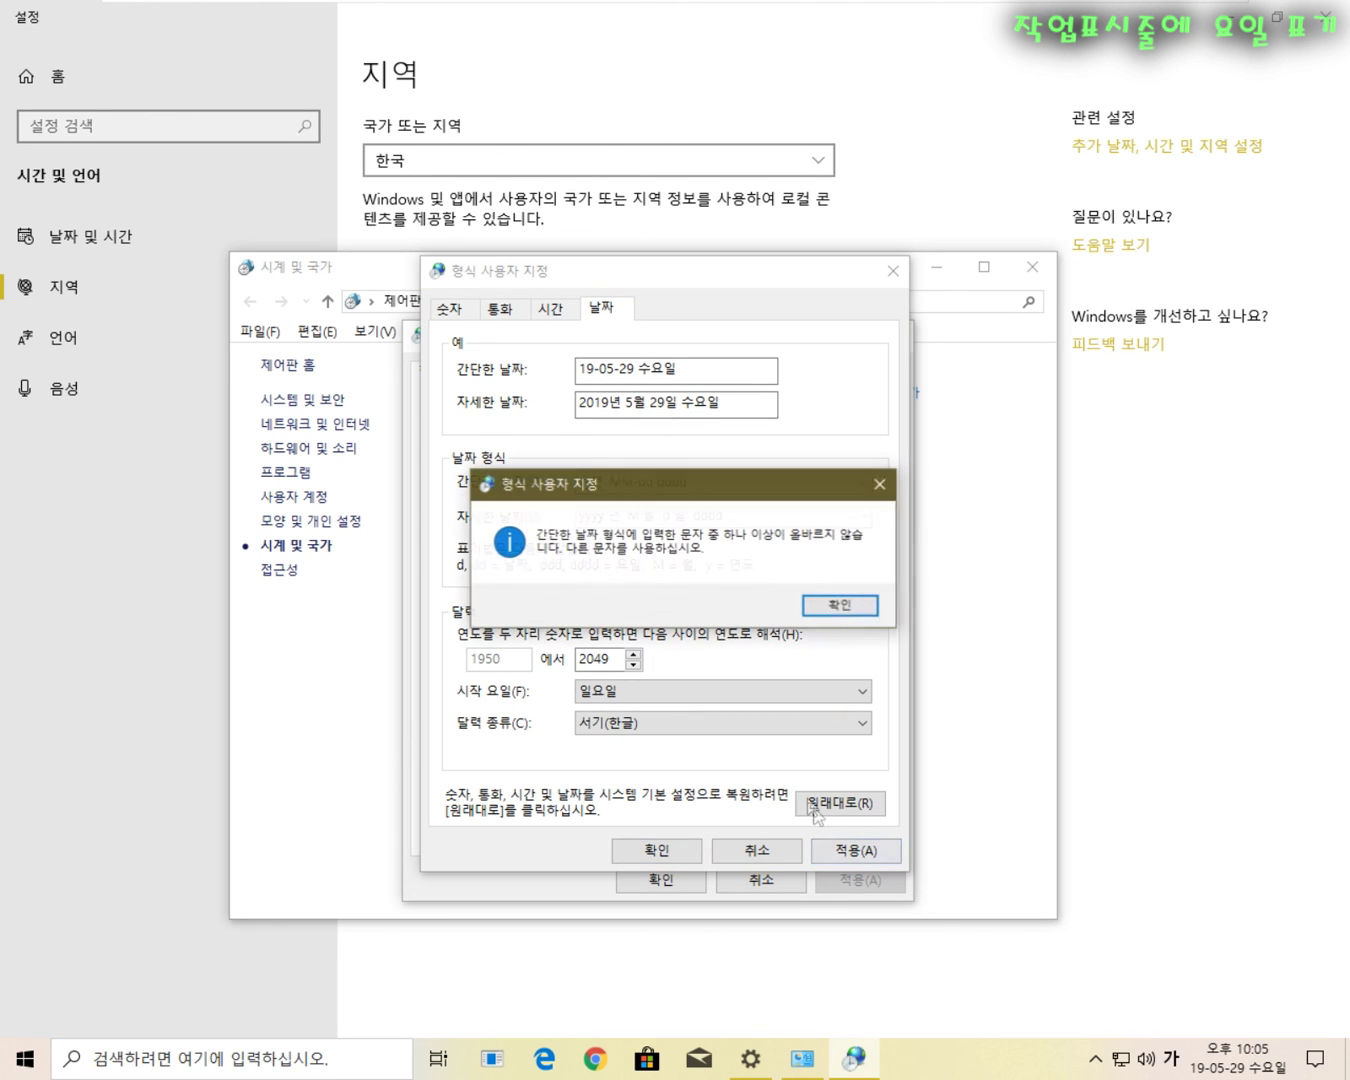
pyautogui.click(842, 608)
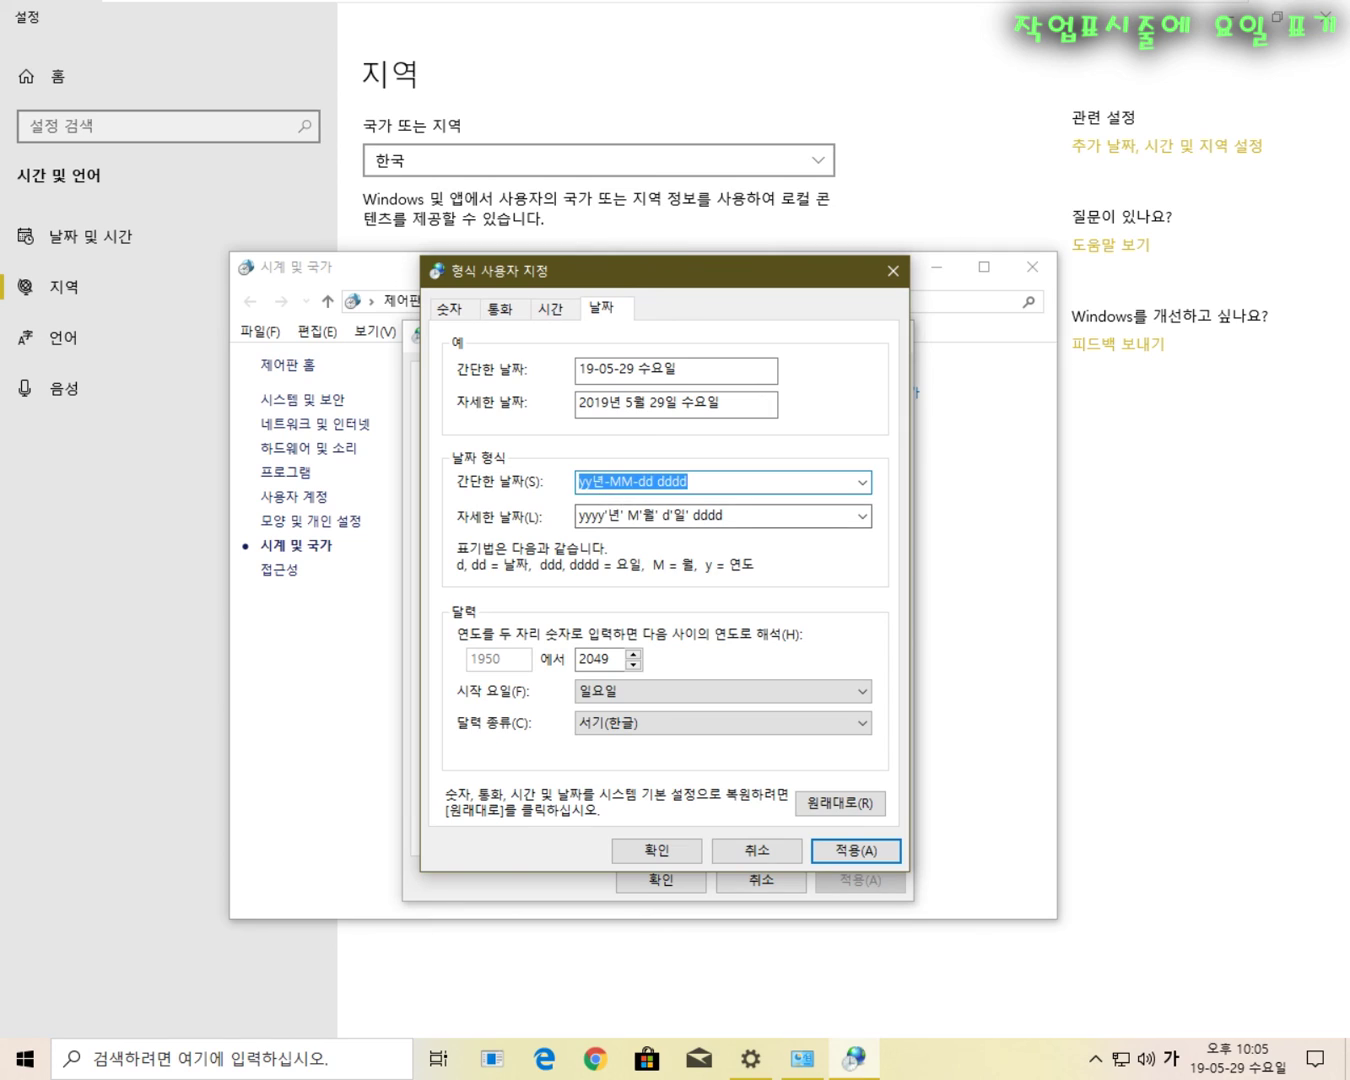
# Remove the 년 character and extend the year code to four digits, making the short date format yyyy-MM-dd dddd, and apply it.
pyautogui.click(593, 484)
pyautogui.press('Delete')
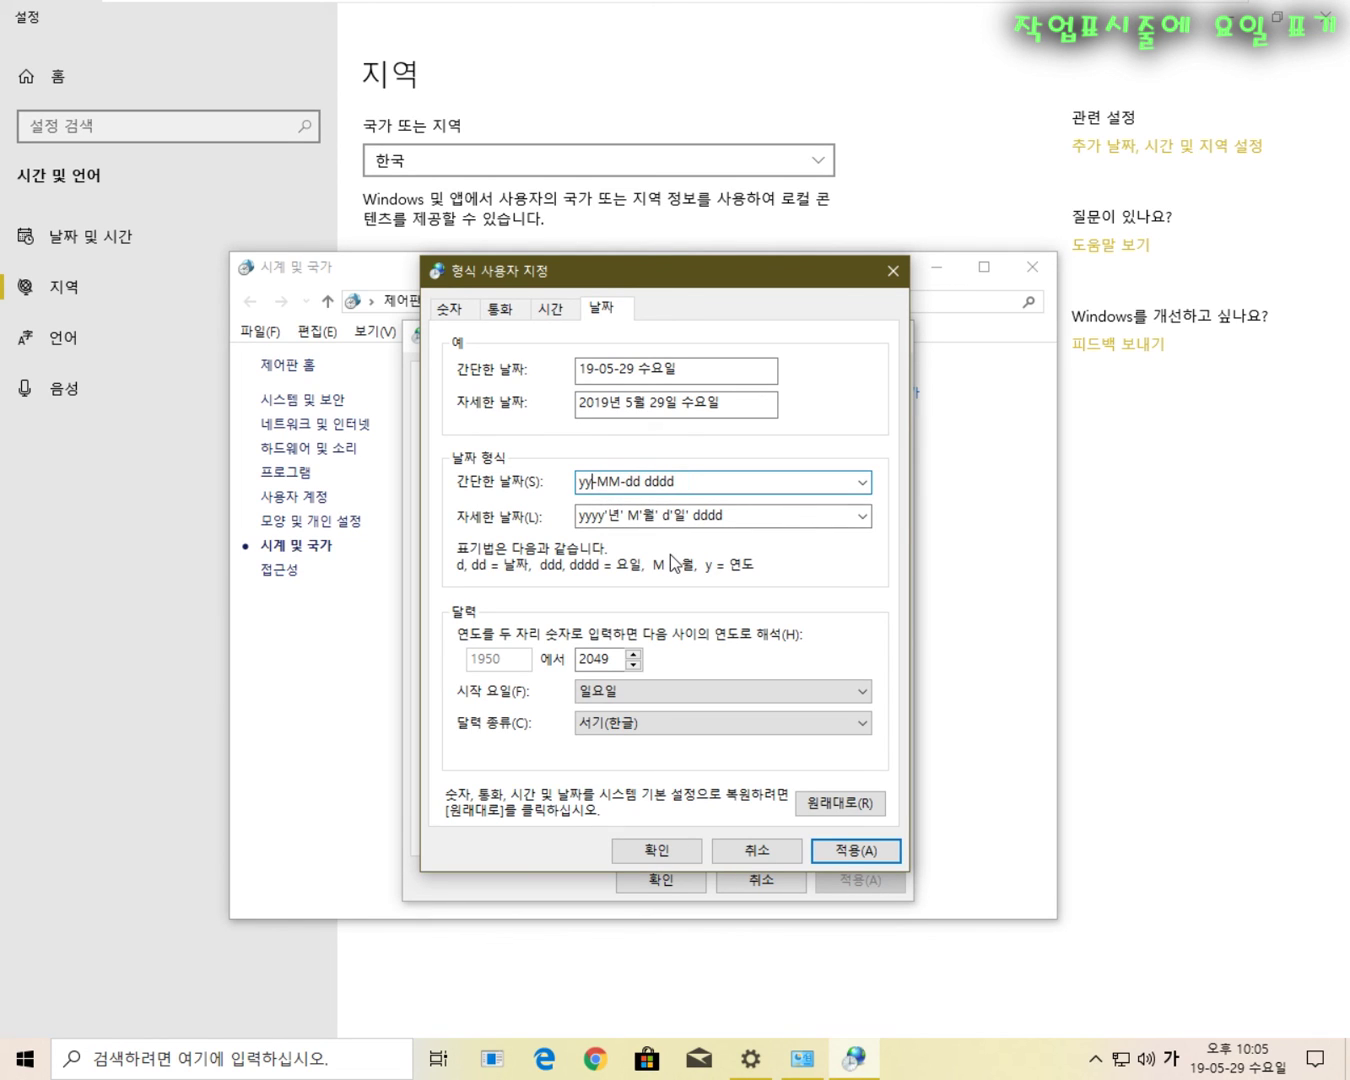
pyautogui.press('Right')
pyautogui.press('Right')
pyautogui.press('Right')
pyautogui.press('Right')
pyautogui.press('Left')
pyautogui.press('Left')
pyautogui.press('Home')
pyautogui.press('Hangul')
pyautogui.write('yy')
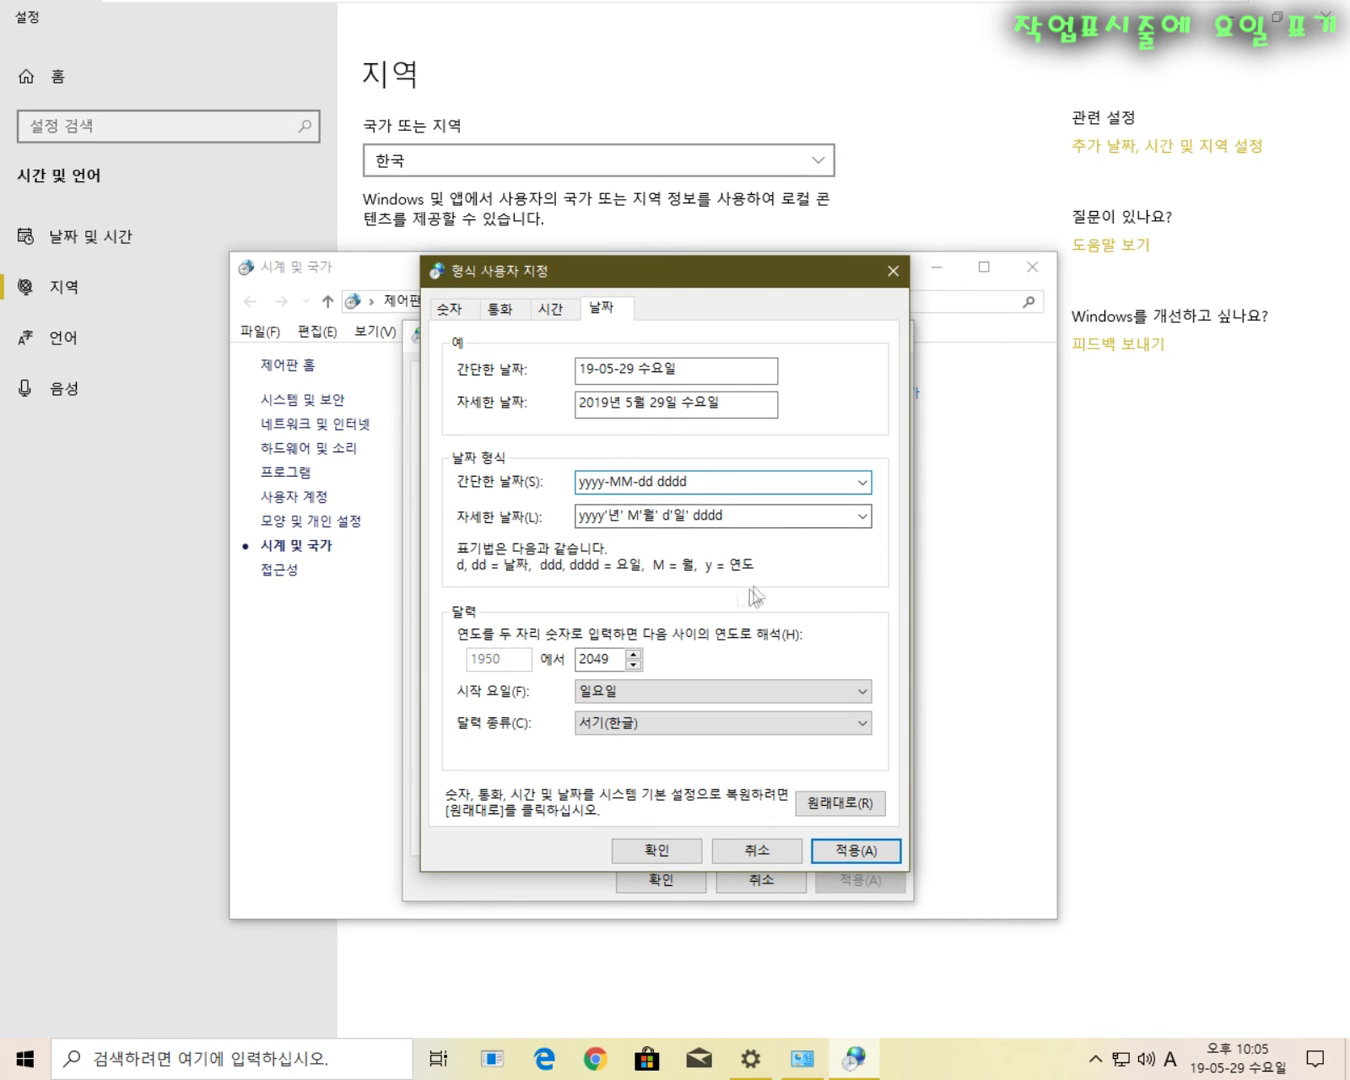
pyautogui.click(856, 852)
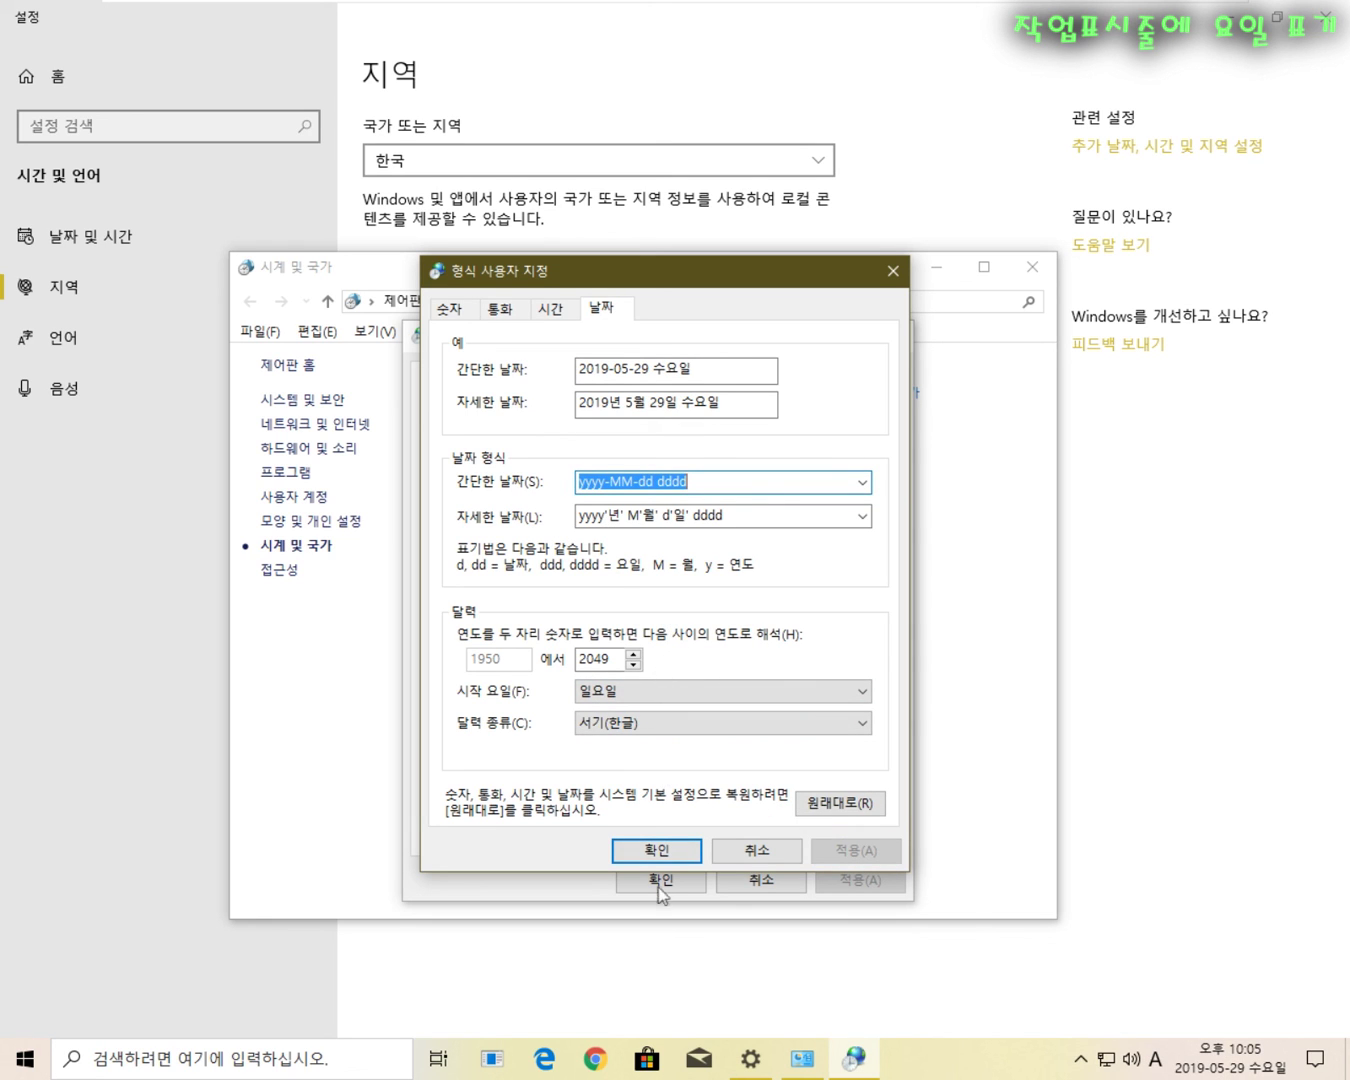
# Confirm the format customisation and region dialogs, and close the Control Panel and Settings windows.
pyautogui.click(658, 850)
pyautogui.click(686, 884)
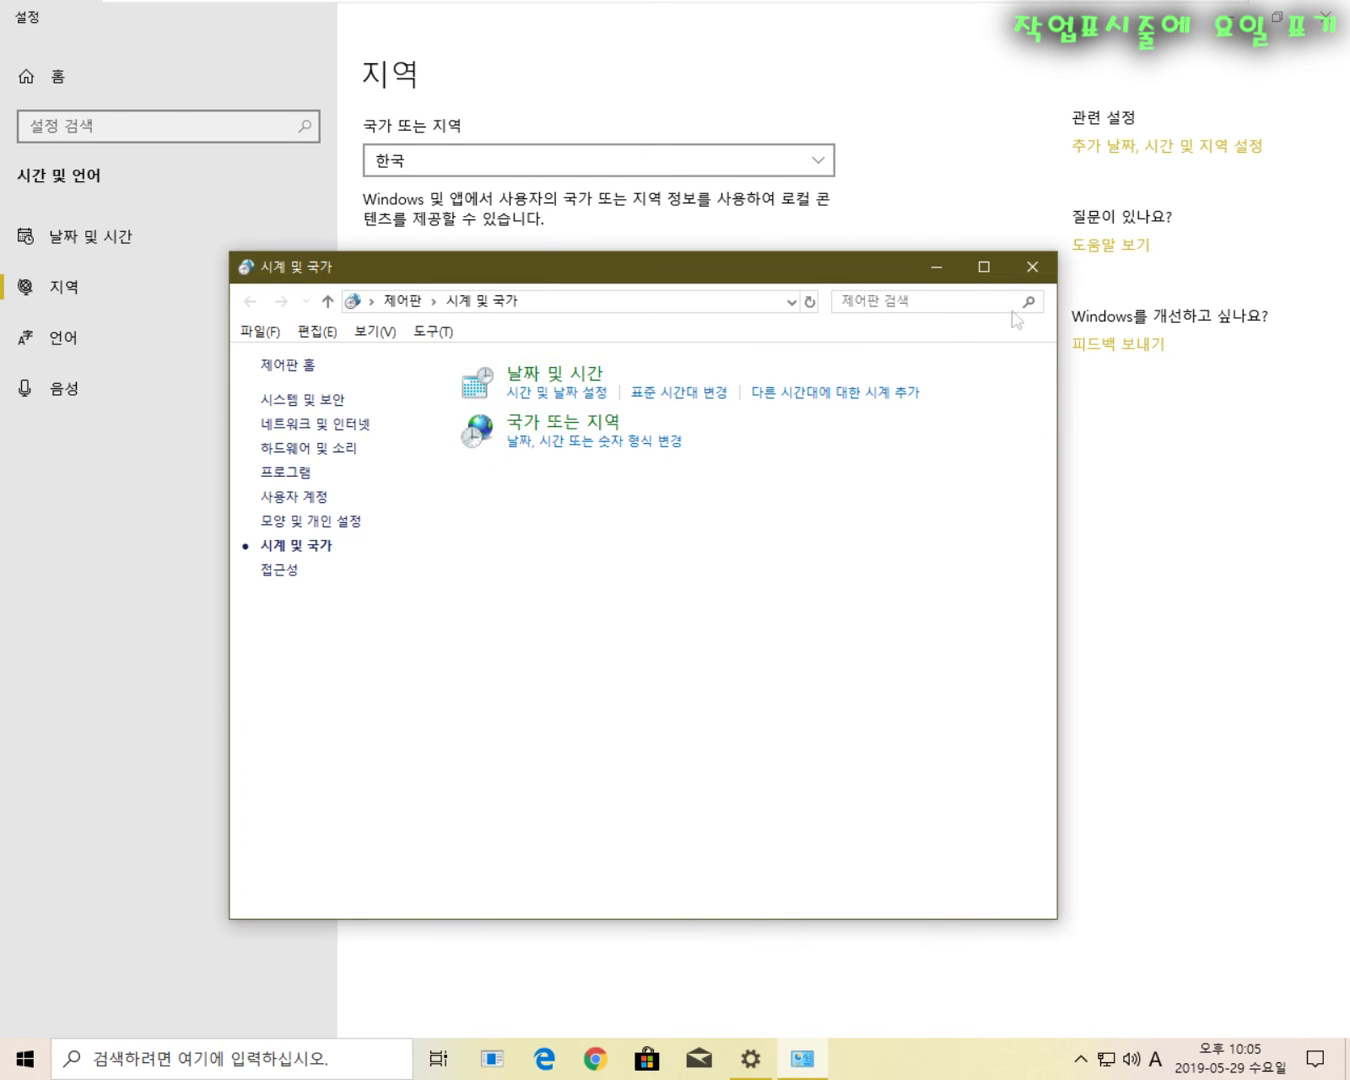
pyautogui.click(1031, 267)
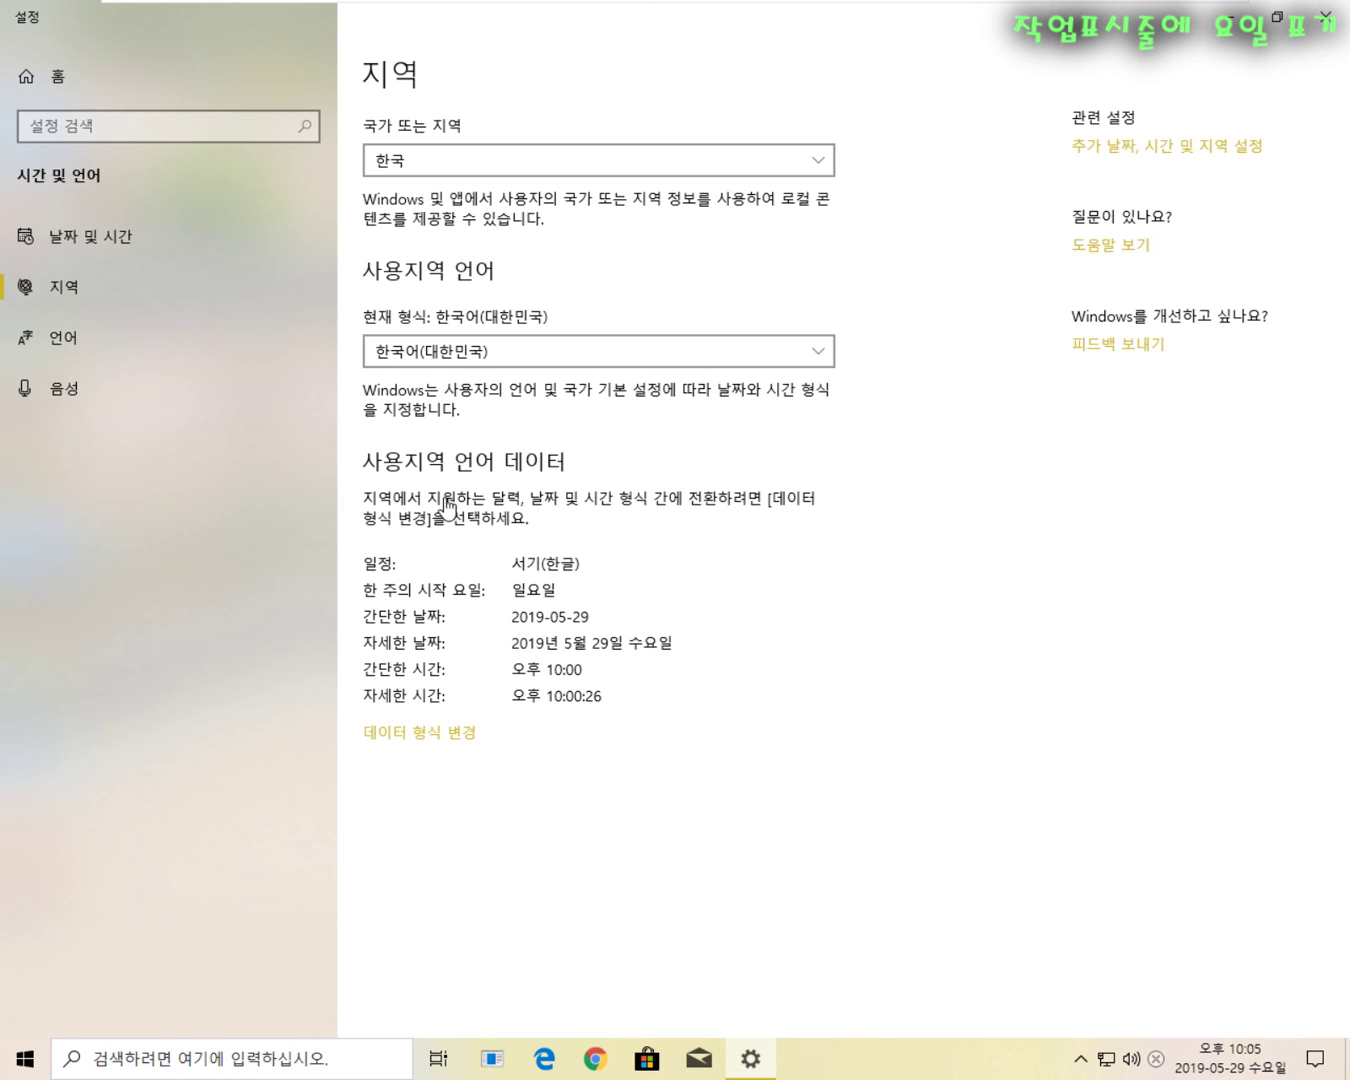
pyautogui.click(1335, 18)
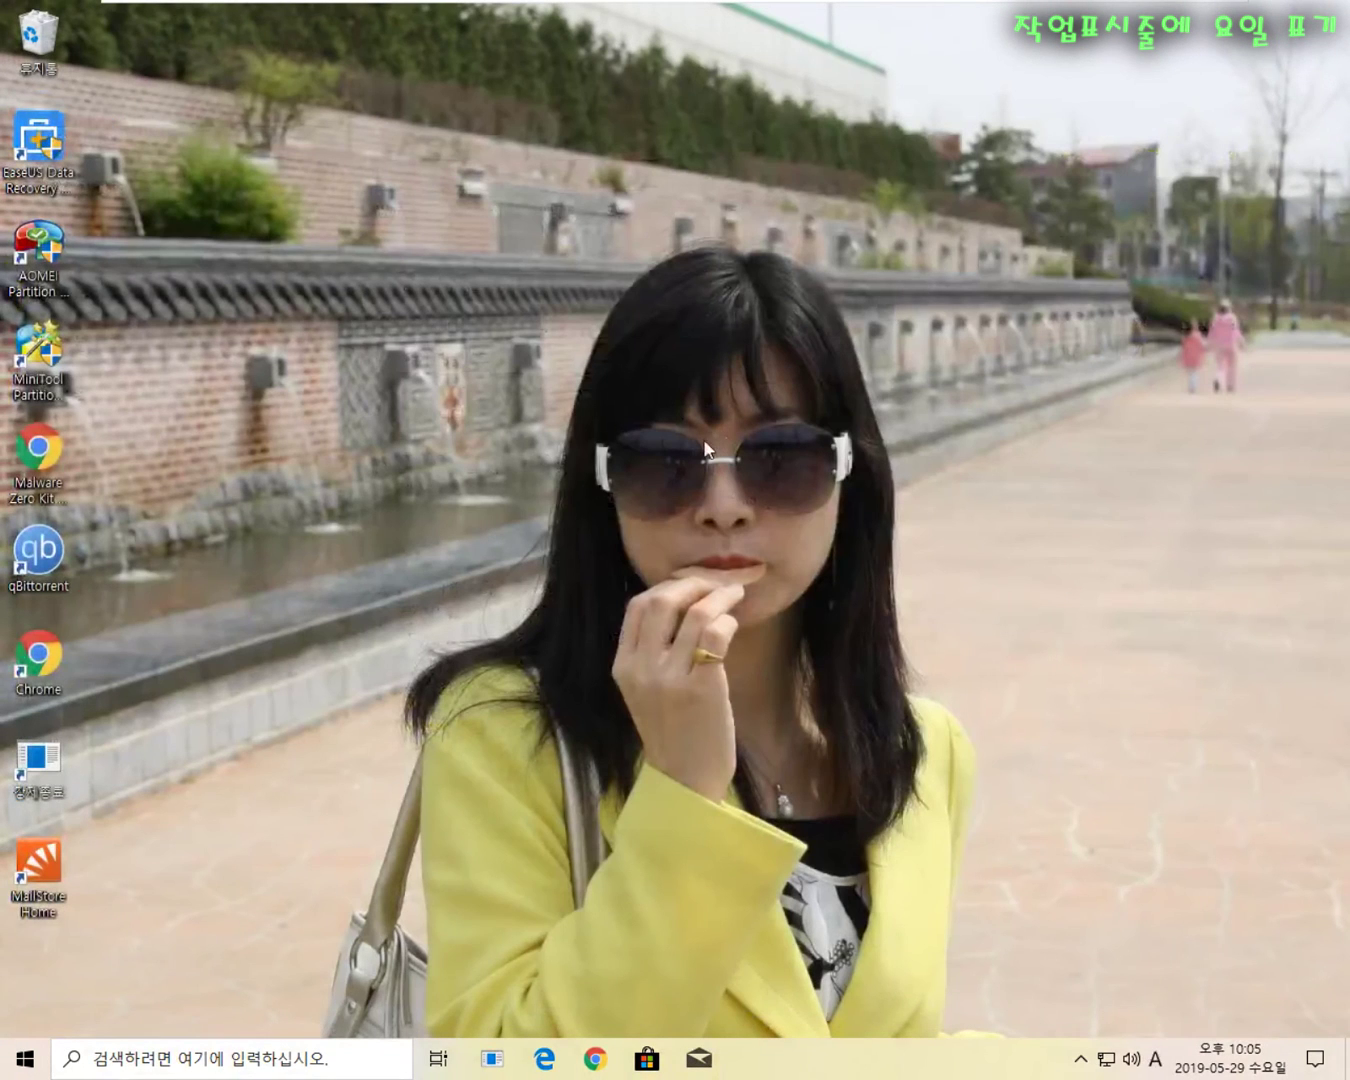